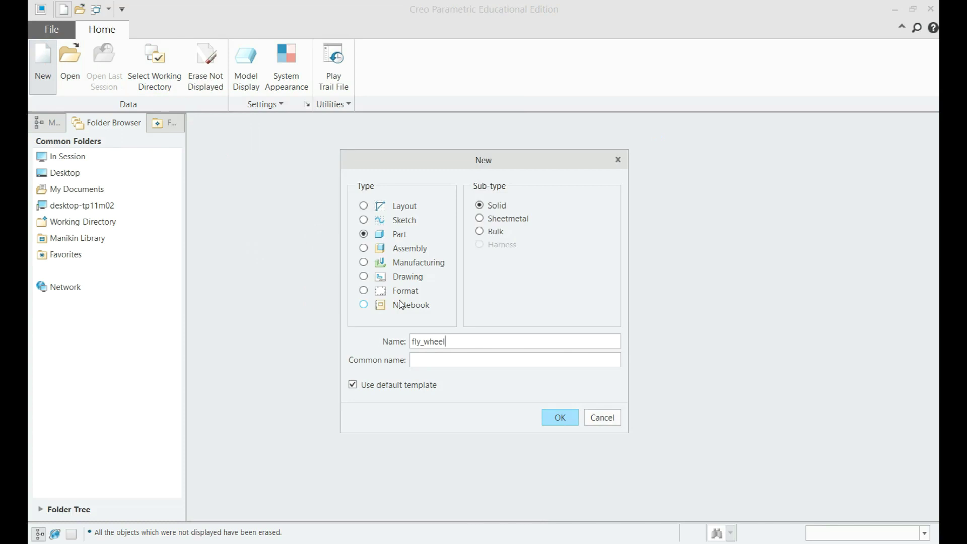
Step: Create the solid part fly_wheel from the default template and show its datum planes
{"action": "key", "text": "Return"}
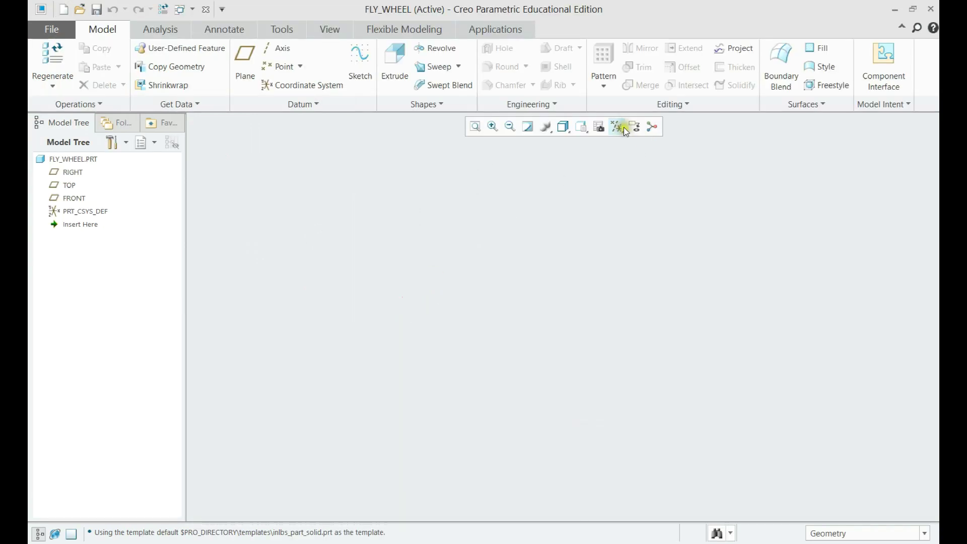
{"action": "left_click", "coordinate": [623, 129]}
{"action": "left_click", "coordinate": [647, 199]}
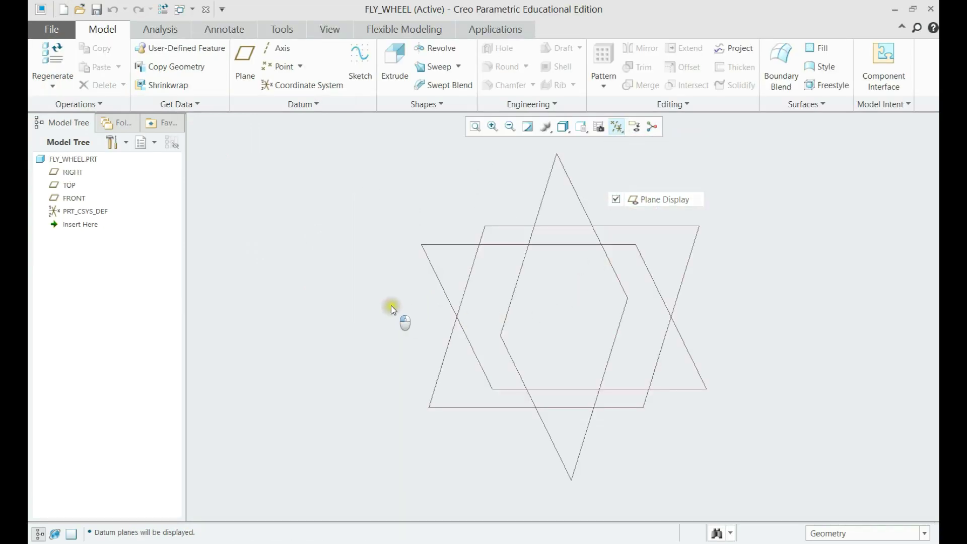
Step: Change the model's unit system to millimeter Kilogram Sec (mmKs), converting the existing dimensions
{"action": "left_click", "coordinate": [54, 29]}
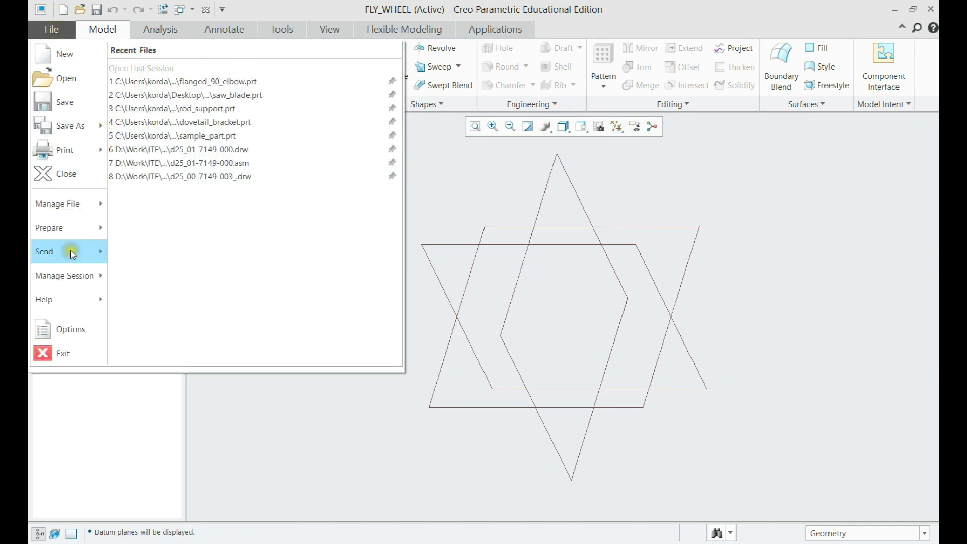
{"action": "mouse_move", "coordinate": [76, 227]}
{"action": "left_click", "coordinate": [154, 74]}
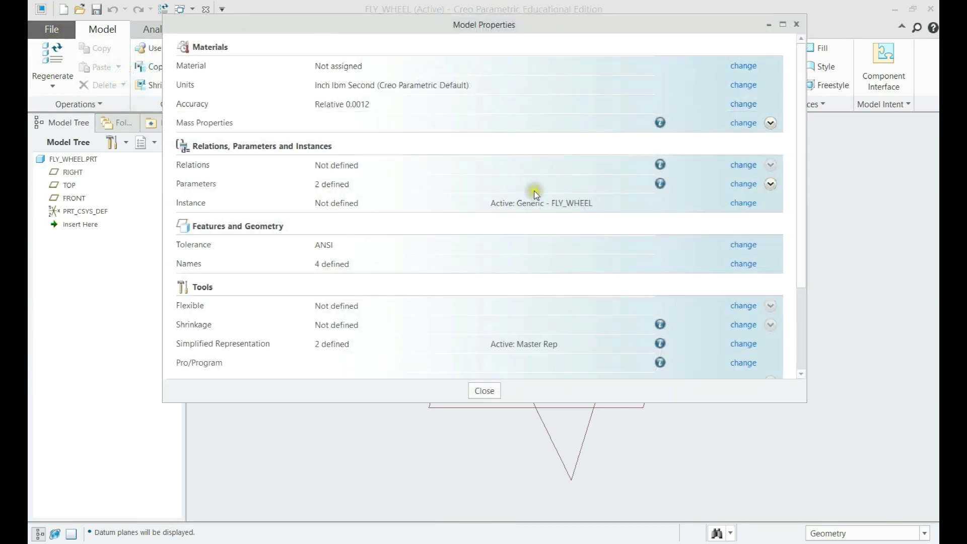
{"action": "left_click", "coordinate": [730, 87]}
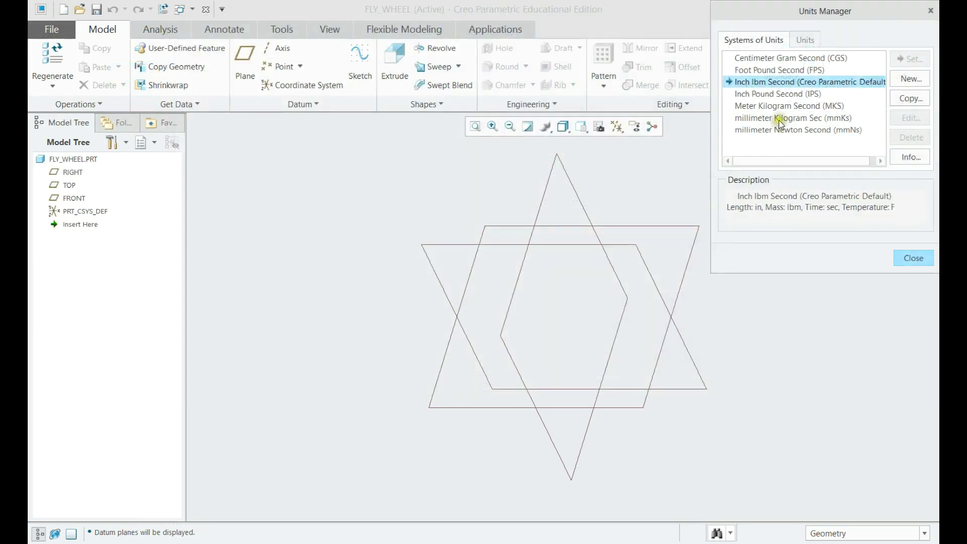
{"action": "left_click", "coordinate": [779, 118]}
{"action": "left_click", "coordinate": [910, 58]}
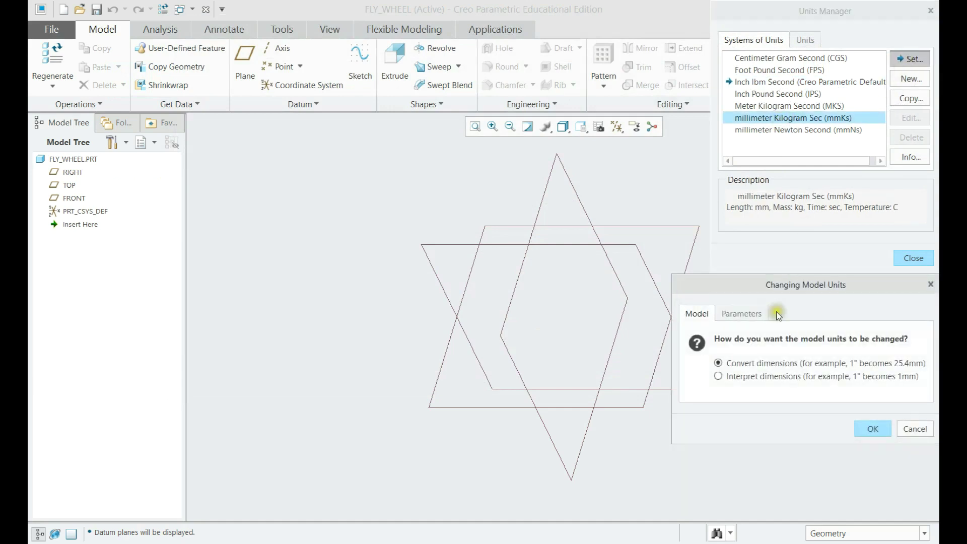
{"action": "left_click", "coordinate": [872, 429]}
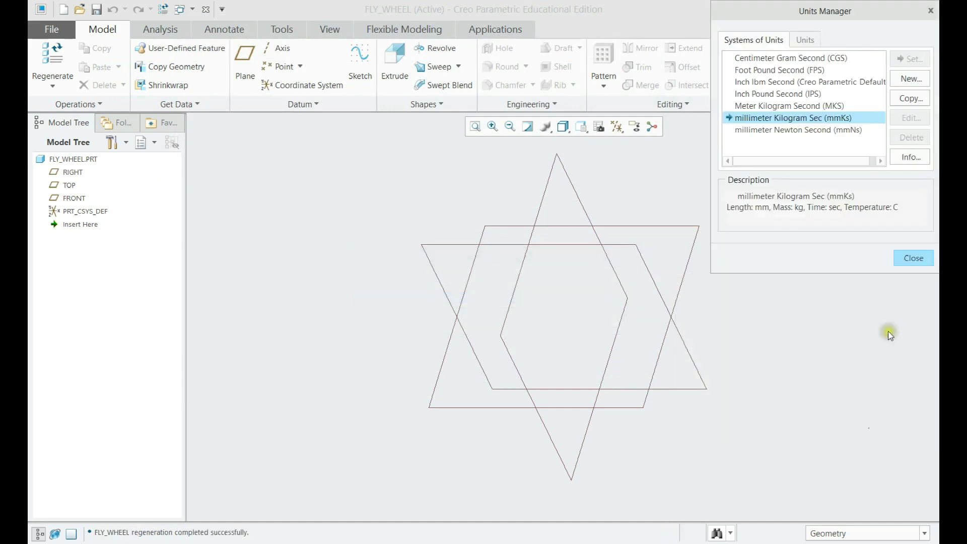
{"action": "left_click", "coordinate": [904, 258]}
{"action": "left_click", "coordinate": [481, 389]}
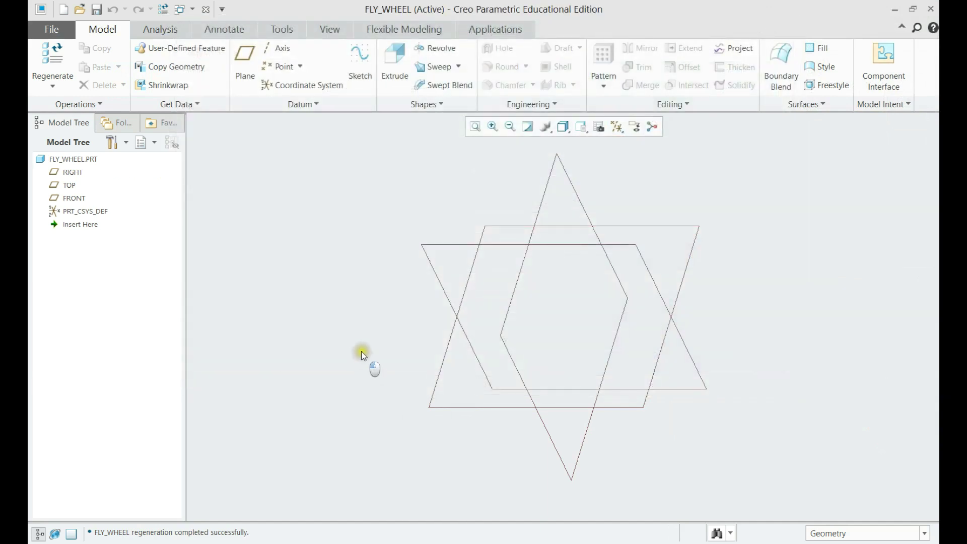
Step: Start a Revolve feature with an internal sketch on the RIGHT plane, viewed straight on
{"action": "left_click", "coordinate": [433, 47]}
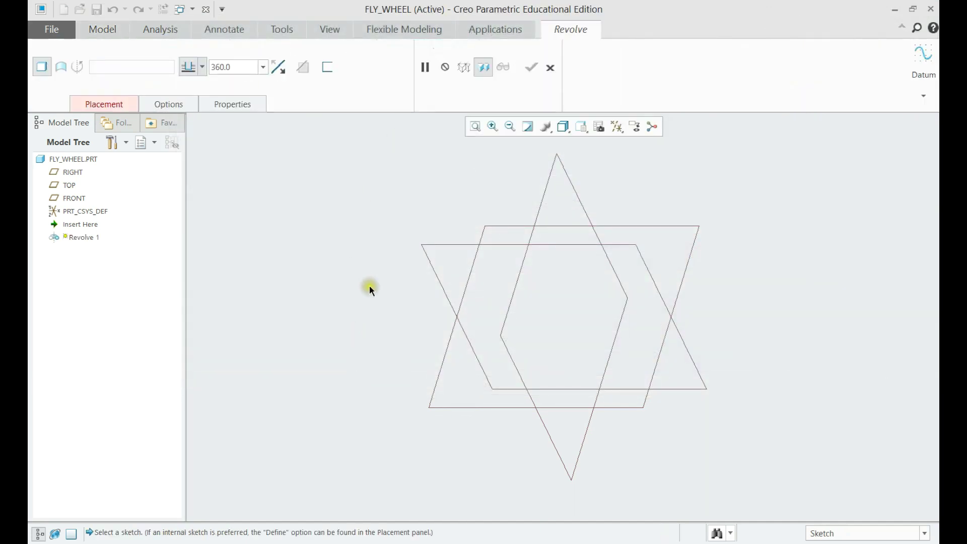
{"action": "left_click", "coordinate": [509, 298]}
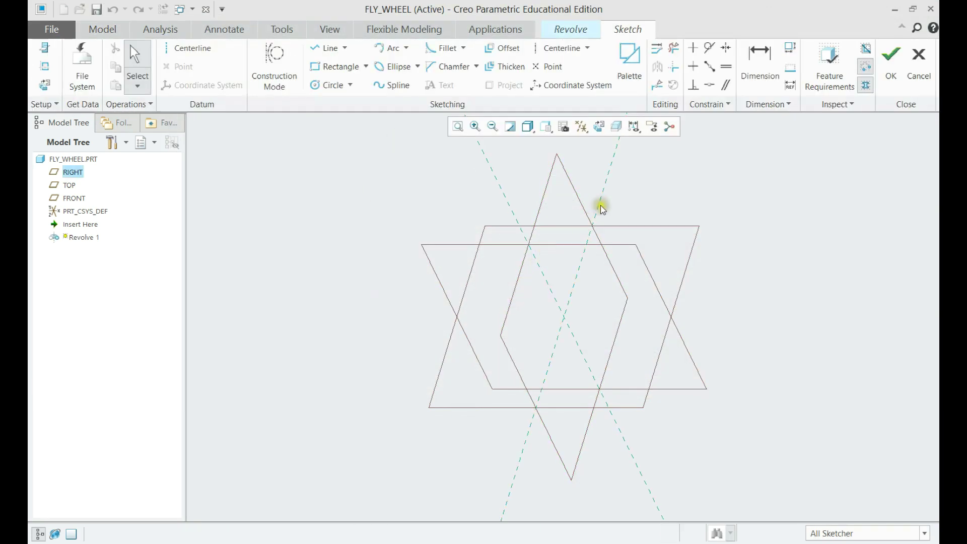
{"action": "left_click", "coordinate": [45, 84]}
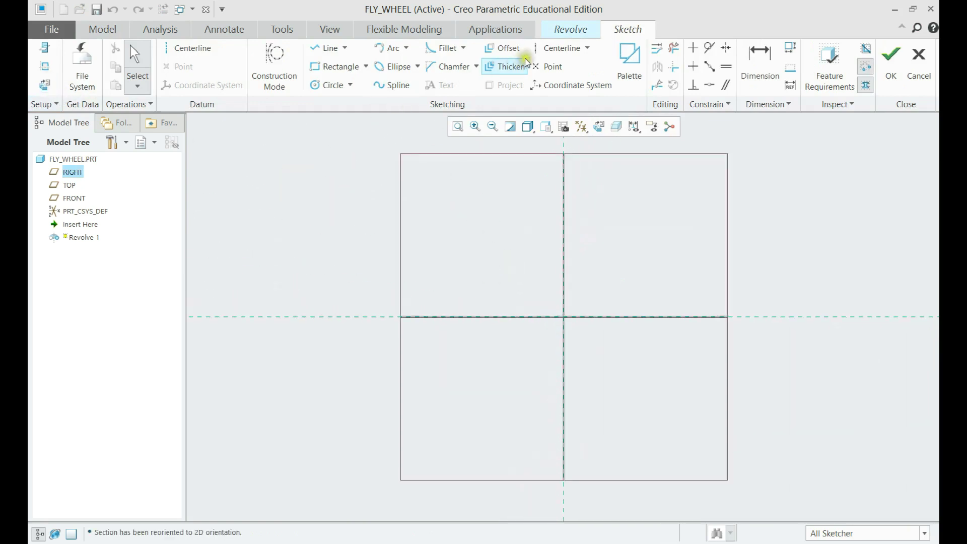
Step: Draw a horizontal centerline through the sketch origin as the axis of revolution
{"action": "left_click", "coordinate": [560, 47]}
{"action": "left_click", "coordinate": [564, 317]}
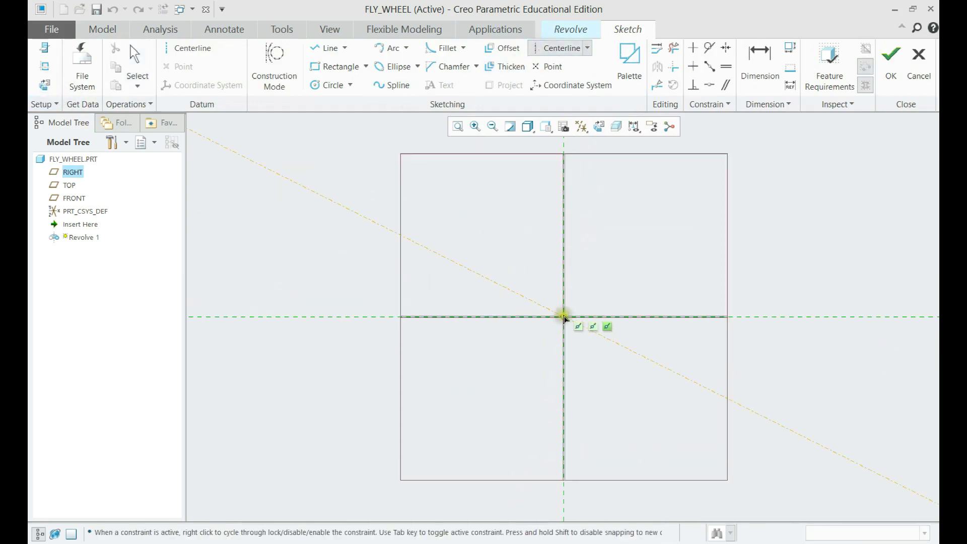
{"action": "left_click", "coordinate": [602, 317]}
{"action": "middle_click", "coordinate": [625, 277]}
{"action": "scroll", "coordinate": [587, 299], "scroll_direction": "down", "scroll_amount": 1}
{"action": "scroll", "coordinate": [527, 341], "scroll_direction": "down", "scroll_amount": 2}
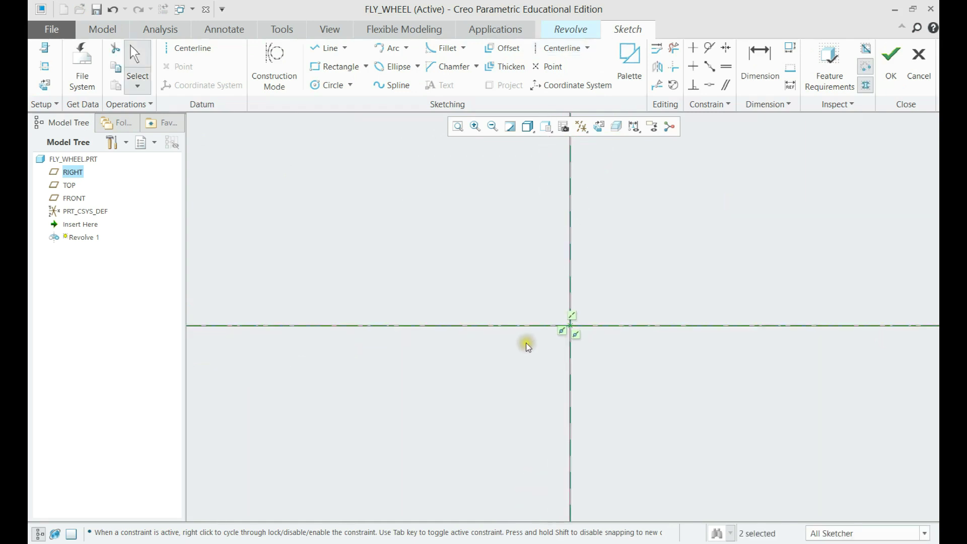
Step: Hide the datum planes to clear the sketch view
{"action": "left_click", "coordinate": [327, 50]}
{"action": "middle_click_drag", "start_coordinate": [590, 224], "coordinate": [565, 259], "text": "shift"}
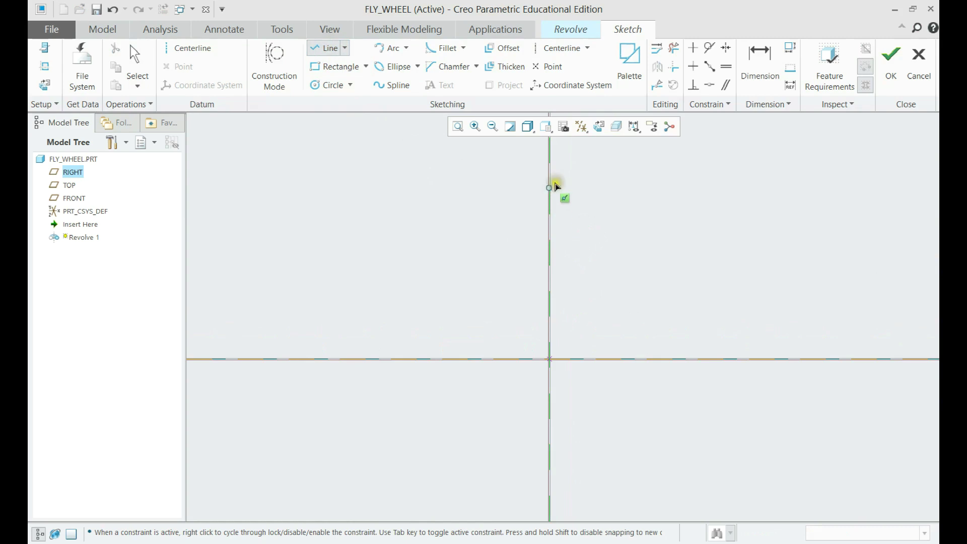
{"action": "left_click", "coordinate": [588, 126]}
{"action": "left_click", "coordinate": [612, 199]}
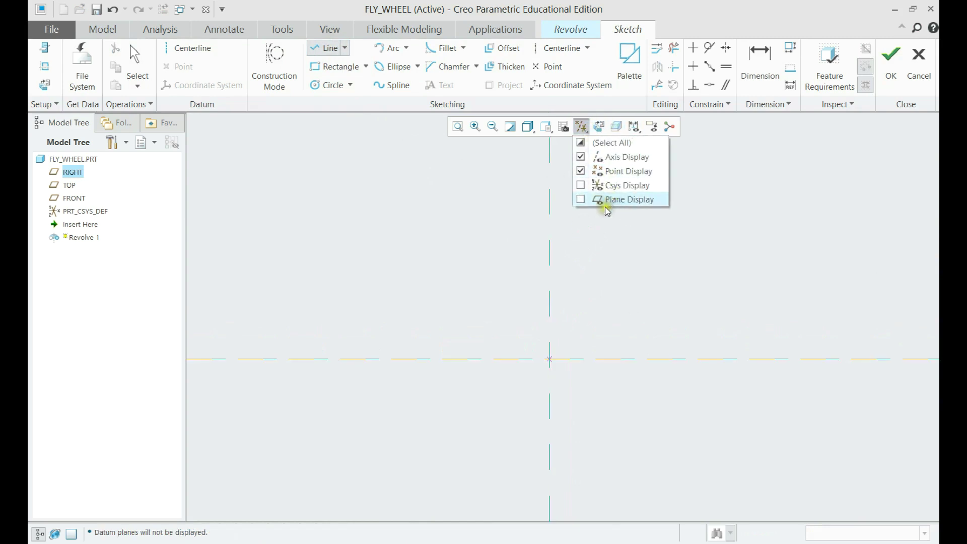
Step: Sketch a closed six-line stepped profile above the centerline along the vertical reference, about 28 mm tall and 5.4 mm wide at its base
{"action": "left_click", "coordinate": [317, 48]}
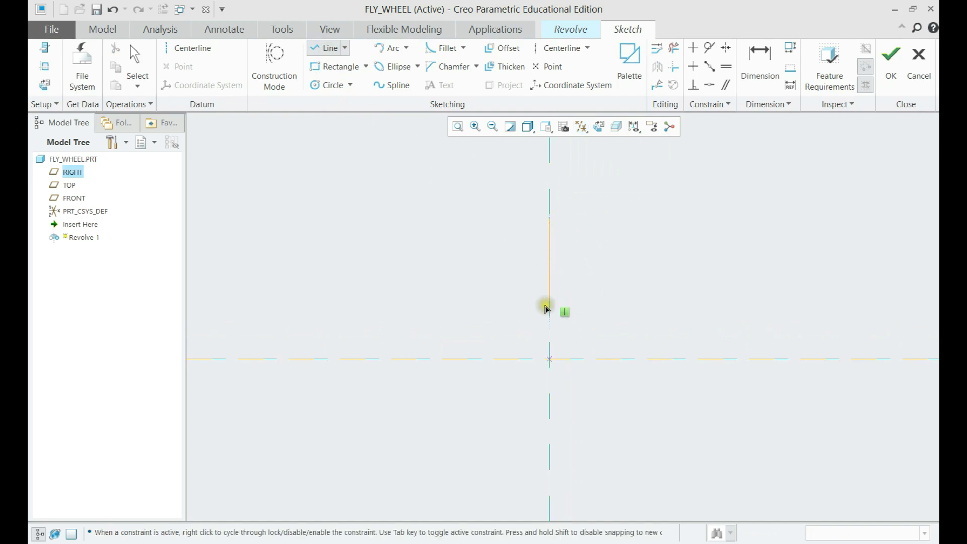
{"action": "left_click", "coordinate": [549, 218]}
{"action": "left_click", "coordinate": [550, 325]}
{"action": "left_click", "coordinate": [528, 325]}
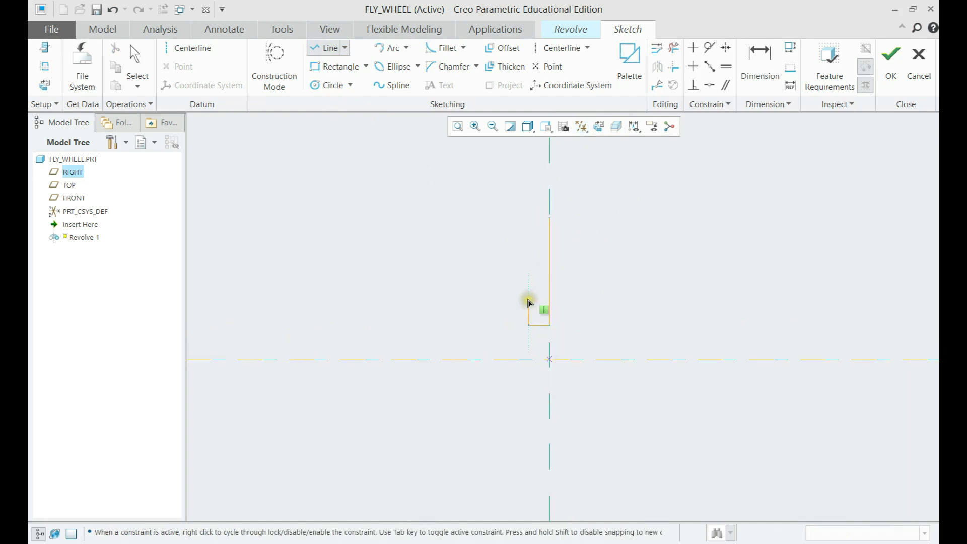
{"action": "left_click", "coordinate": [528, 301]}
{"action": "left_click", "coordinate": [541, 301]}
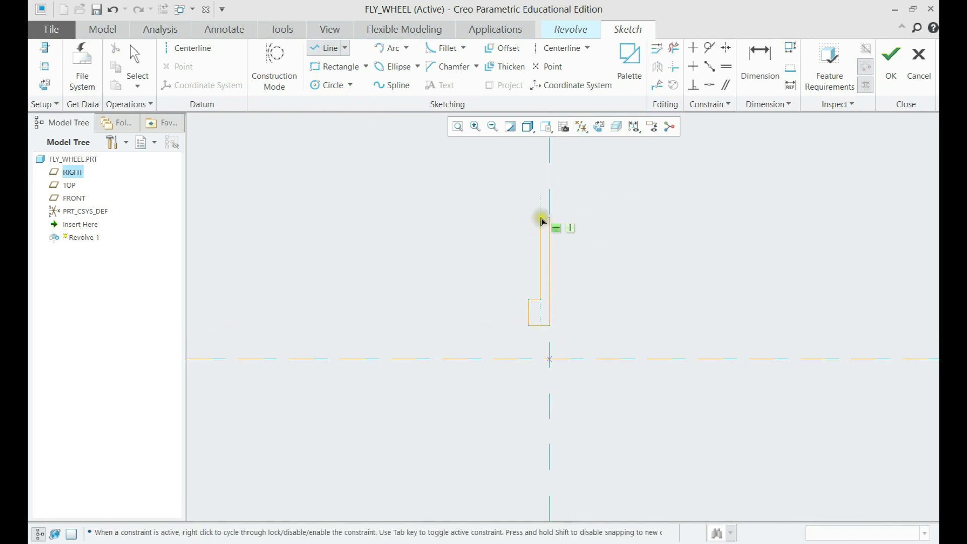
{"action": "left_click", "coordinate": [541, 218]}
{"action": "middle_click", "coordinate": [608, 254]}
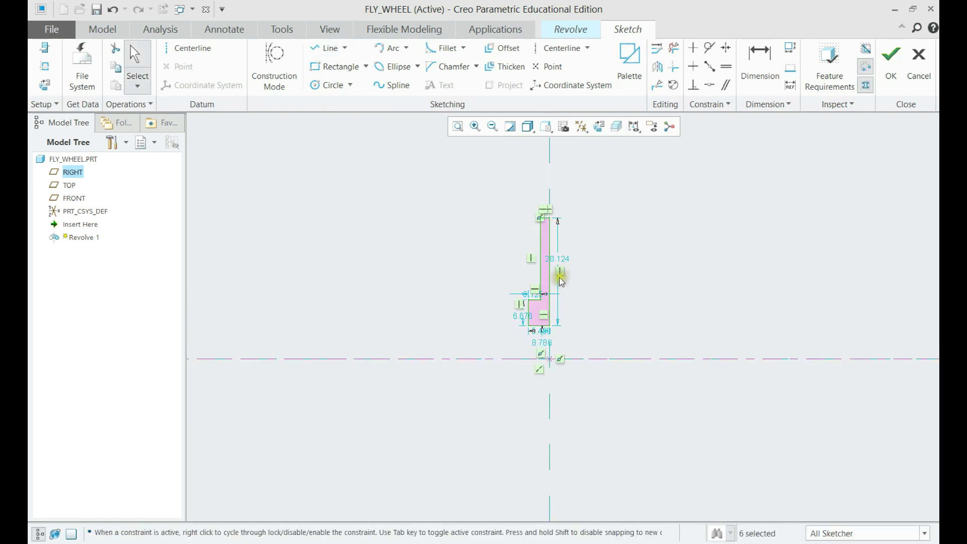
Step: Dimension the profile's lower edge as a 30 mm diameter about the horizontal centerline
{"action": "scroll", "coordinate": [557, 289], "scroll_direction": "down", "scroll_amount": 2}
{"action": "middle_click_drag", "start_coordinate": [547, 298], "coordinate": [551, 286], "text": "shift"}
{"action": "left_click", "coordinate": [754, 71]}
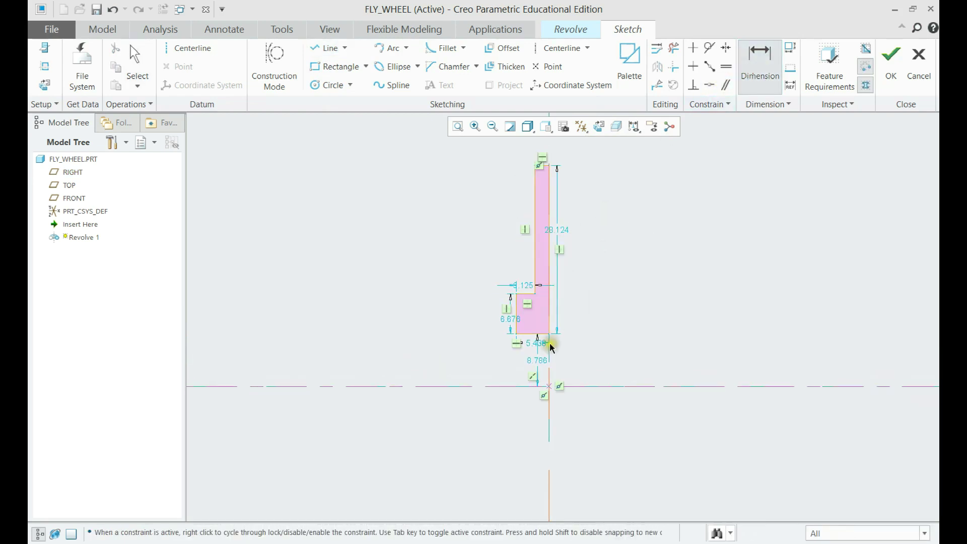
{"action": "left_click", "coordinate": [521, 385]}
{"action": "middle_click", "coordinate": [465, 376]}
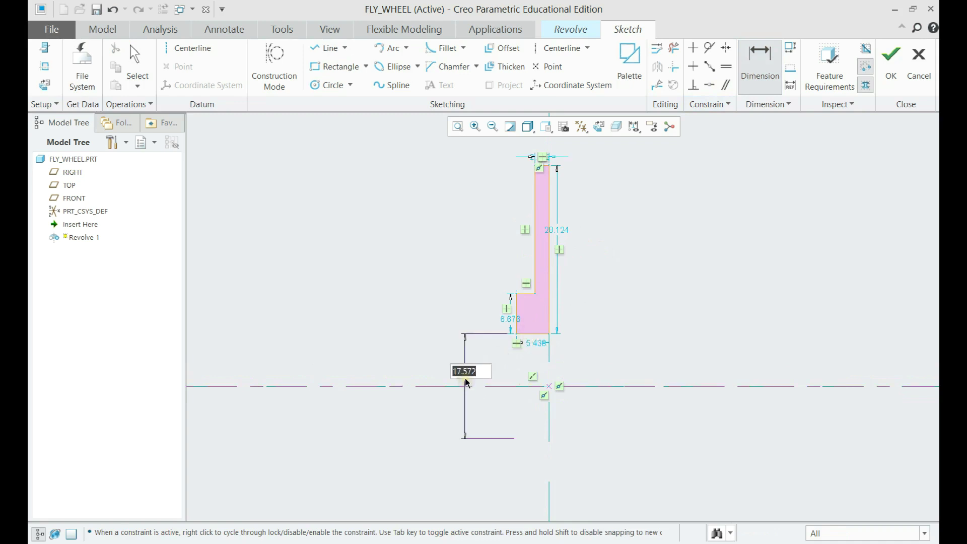
{"action": "type", "text": "30"}
{"action": "key", "text": "Return"}
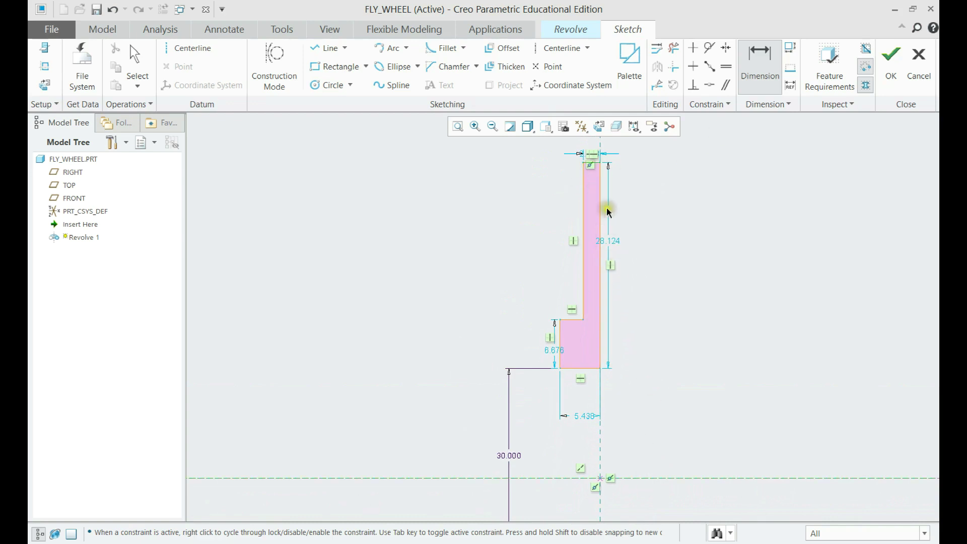
Step: Dimension the profile's upper edge as a 95 mm diameter about the horizontal centerline
{"action": "left_click", "coordinate": [596, 170]}
{"action": "middle_click", "coordinate": [672, 398]}
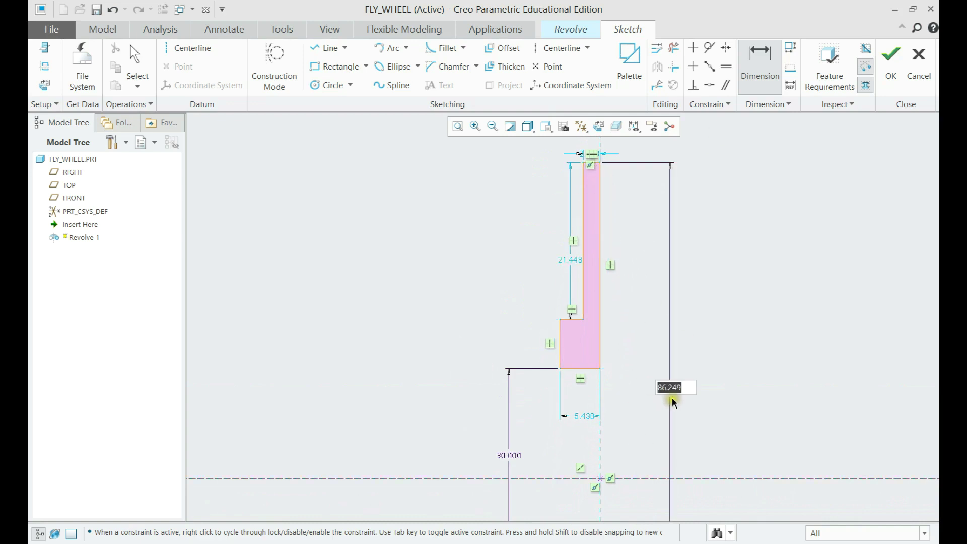
{"action": "type", "text": "95"}
{"action": "key", "text": "Return"}
Step: Dimension the width of the profile's upper section between its two long vertical edges as 6 mm
{"action": "middle_click_drag", "start_coordinate": [601, 375], "coordinate": [567, 348], "text": "shift"}
{"action": "scroll", "coordinate": [564, 348], "scroll_direction": "up", "scroll_amount": 2}
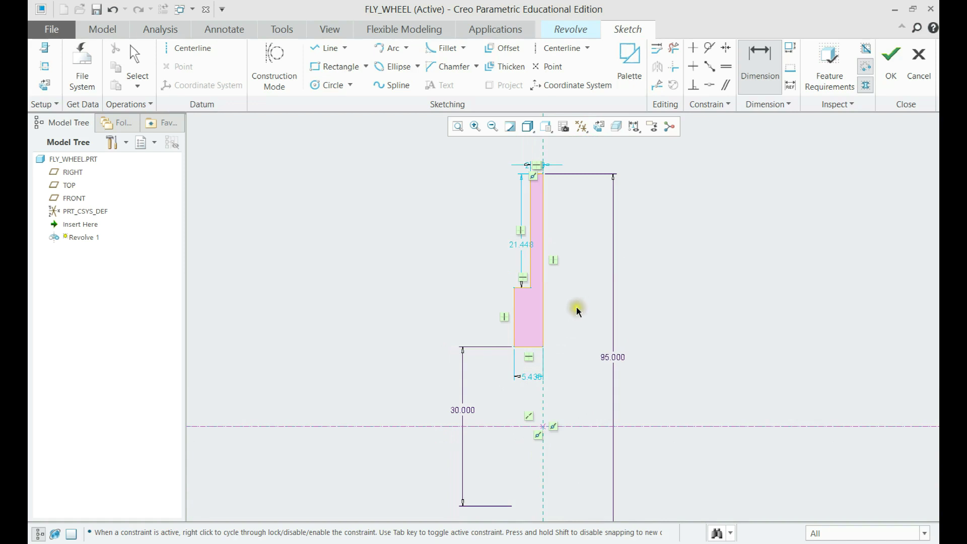
{"action": "left_click", "coordinate": [530, 214]}
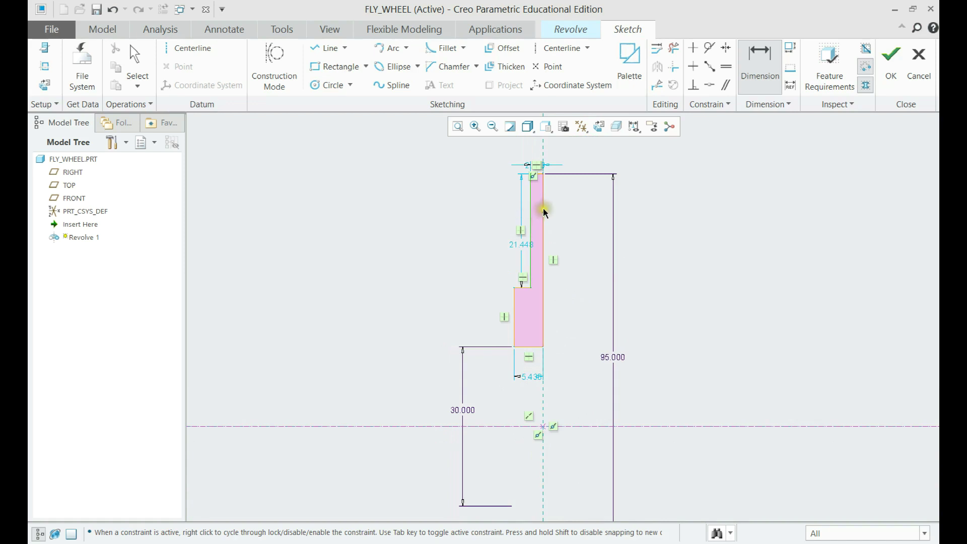
{"action": "left_click", "coordinate": [544, 211]}
{"action": "middle_click", "coordinate": [558, 157]}
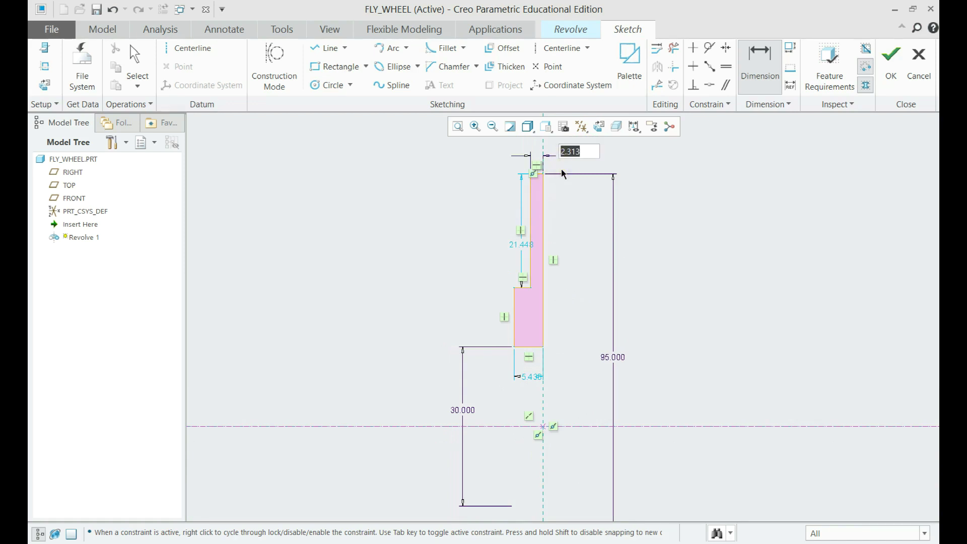
{"action": "type", "text": "6"}
{"action": "key", "text": "Return"}
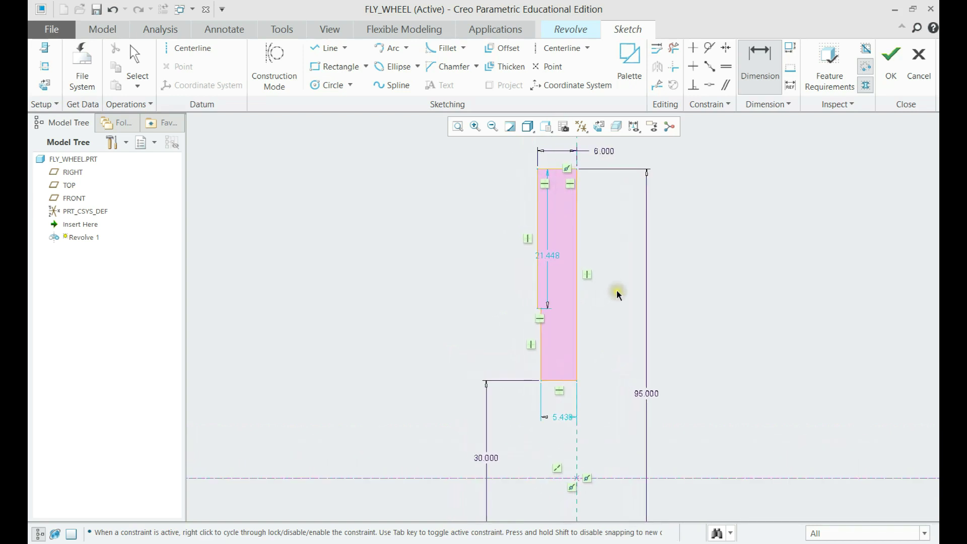
Step: Dimension the lower step's offset from the long left edge as -3 mm so it projects outward
{"action": "left_click", "coordinate": [542, 348]}
{"action": "middle_click", "coordinate": [510, 283]}
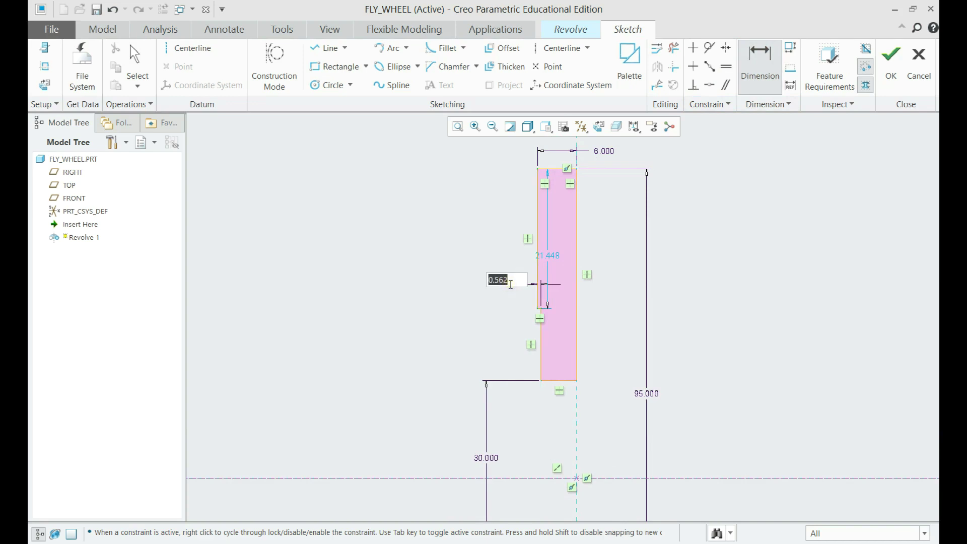
{"action": "type", "text": "-3"}
{"action": "key", "text": "Return"}
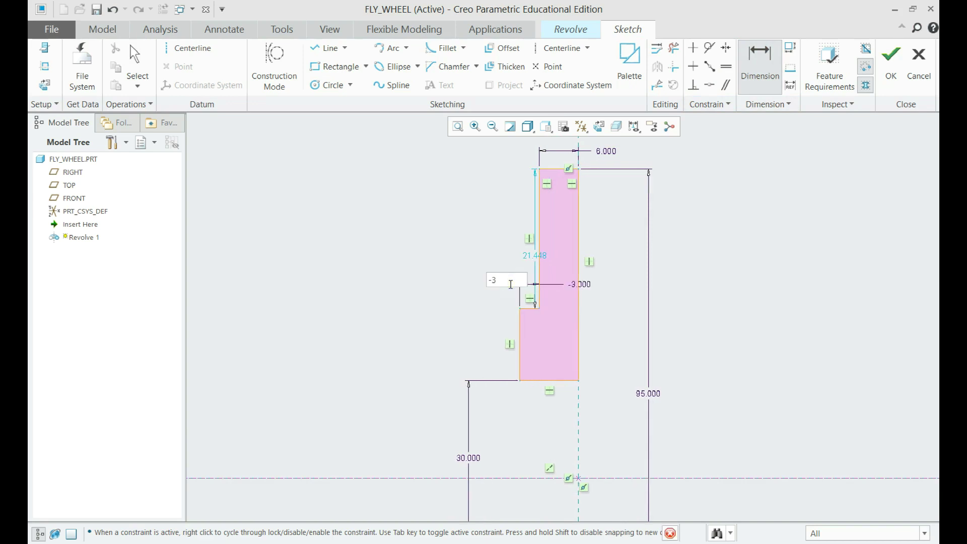
{"action": "middle_click", "coordinate": [624, 345]}
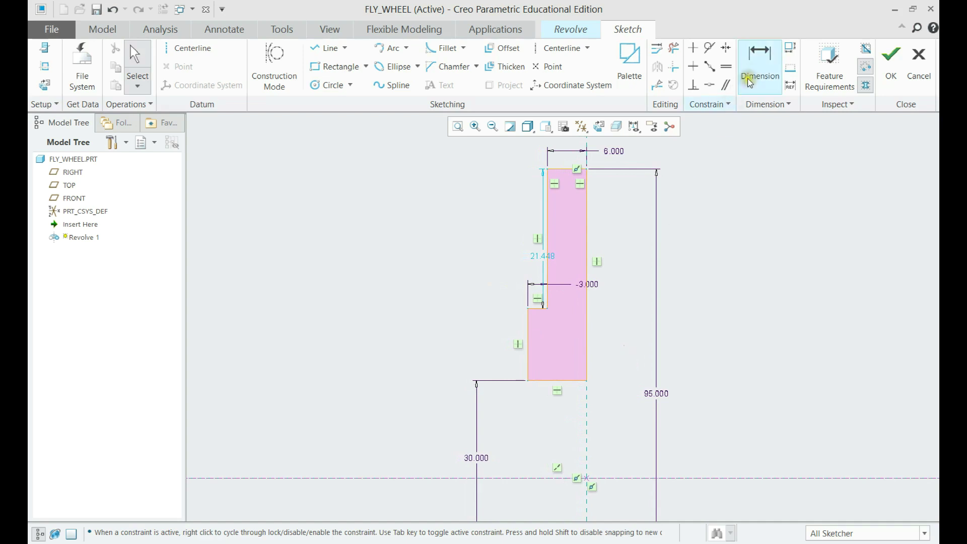
Step: Dimension the height of the projecting lower step as 4 mm
{"action": "left_click", "coordinate": [760, 66]}
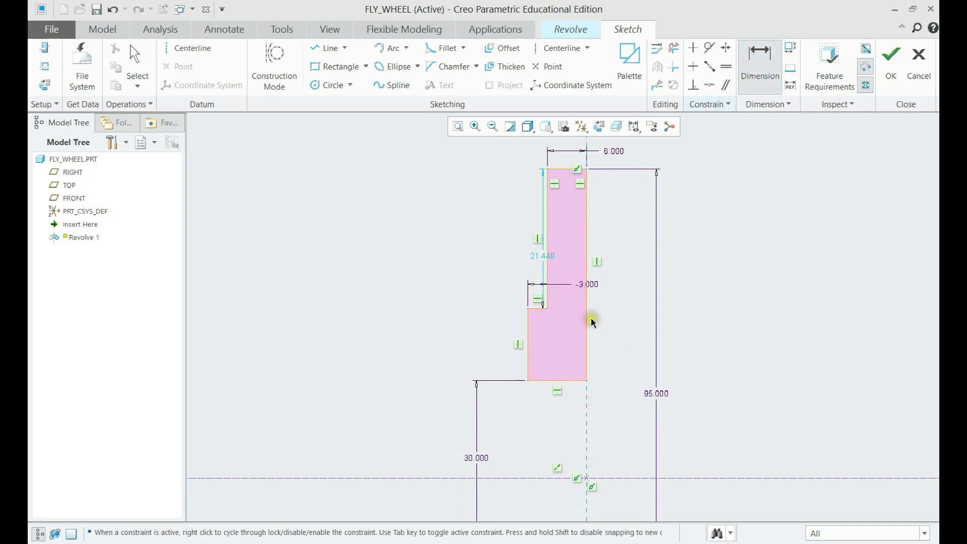
{"action": "left_click", "coordinate": [538, 305]}
{"action": "left_click", "coordinate": [538, 383]}
{"action": "middle_click", "coordinate": [502, 344]}
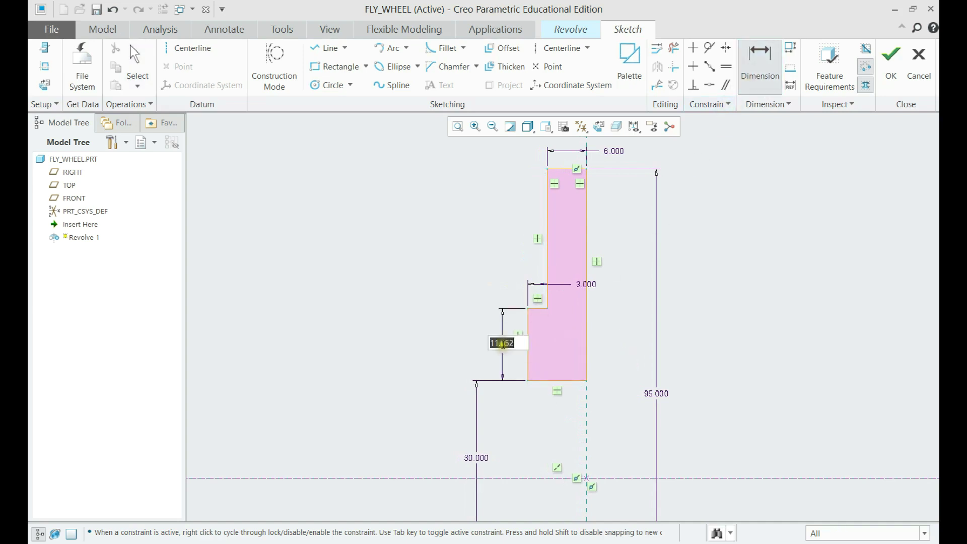
{"action": "key", "text": "Return"}
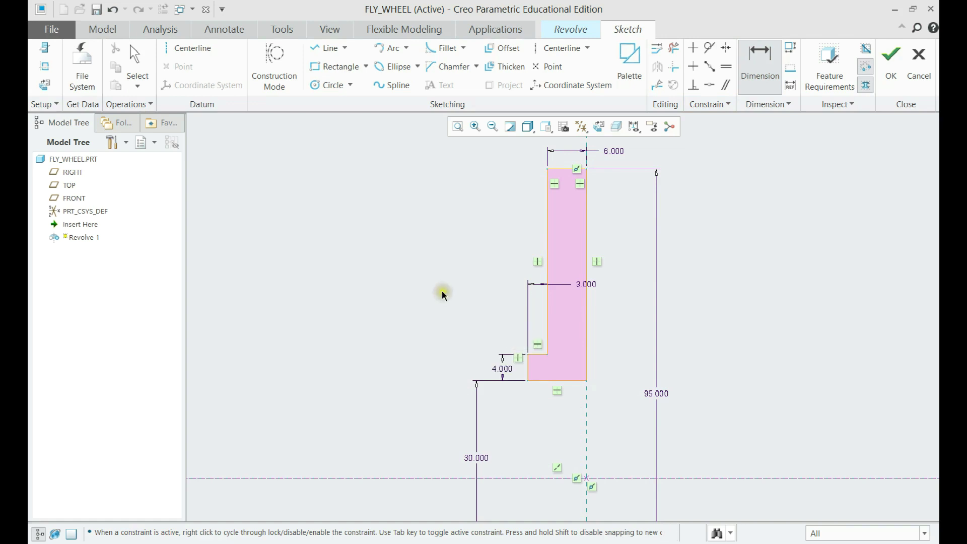
Step: Finish the section sketch and inspect the 360-degree revolve preview from an angle
{"action": "mouse_move", "coordinate": [472, 327]}
{"action": "middle_mouse_down"}
{"action": "mouse_move", "coordinate": [447, 304]}
{"action": "mouse_move", "coordinate": [464, 298]}
{"action": "mouse_move", "coordinate": [473, 307]}
{"action": "middle_mouse_up"}
{"action": "scroll", "coordinate": [447, 304], "scroll_direction": "up", "scroll_amount": 3}
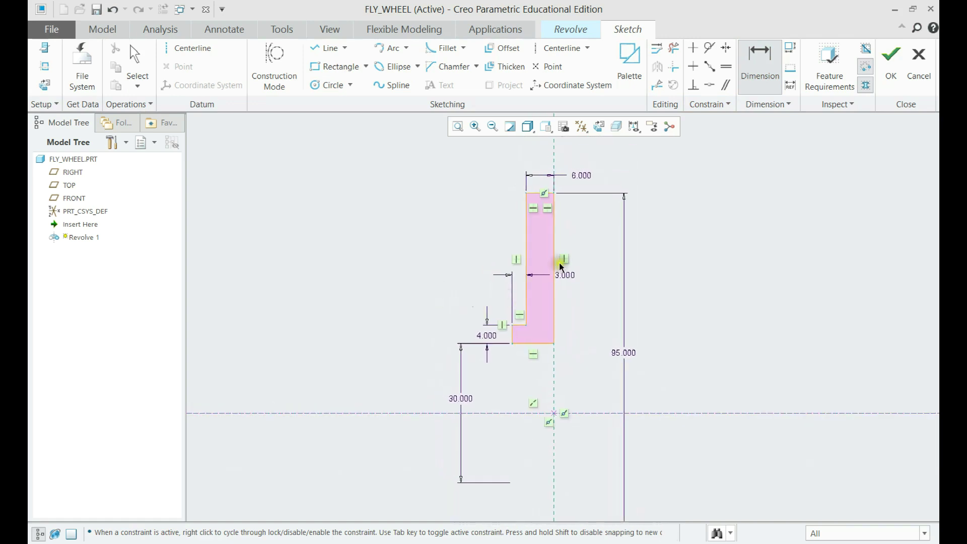
{"action": "left_click", "coordinate": [889, 70]}
{"action": "mouse_move", "coordinate": [521, 285]}
{"action": "middle_mouse_down"}
{"action": "mouse_move", "coordinate": [558, 253]}
{"action": "mouse_move", "coordinate": [574, 253]}
{"action": "mouse_move", "coordinate": [524, 298]}
{"action": "mouse_move", "coordinate": [577, 266]}
{"action": "mouse_move", "coordinate": [560, 298]}
{"action": "middle_mouse_up"}
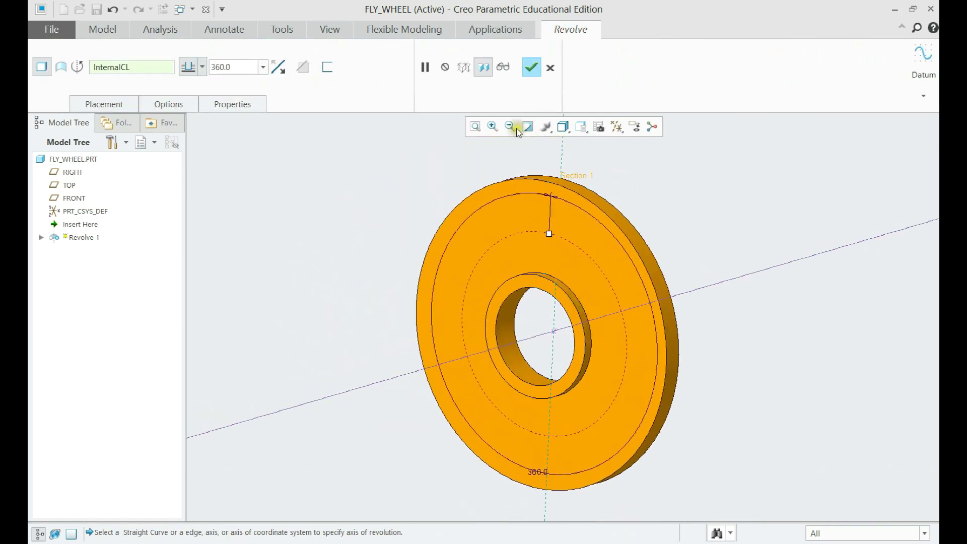
Step: Complete the 360-degree revolve of the flywheel disc and view the solid from an angle
{"action": "left_click", "coordinate": [536, 69]}
{"action": "left_click", "coordinate": [416, 266]}
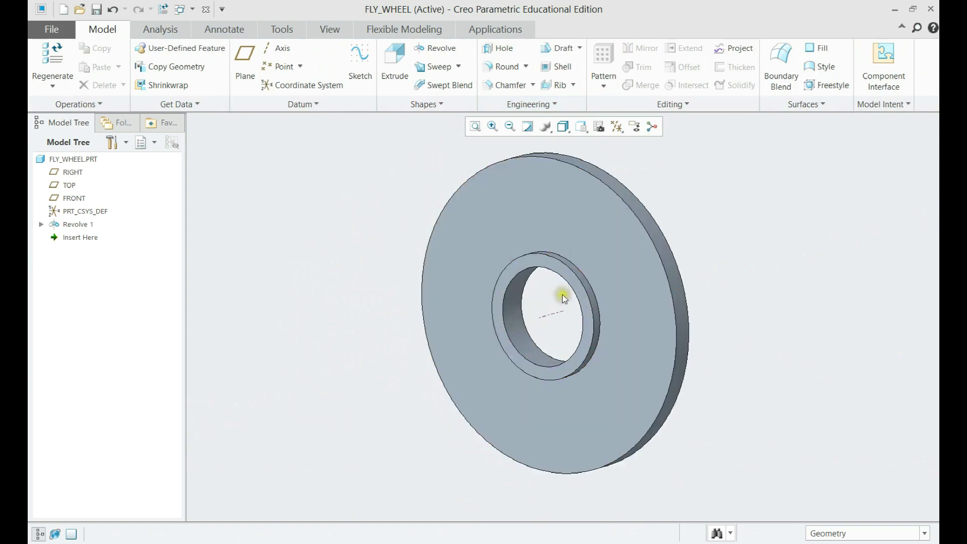
{"action": "middle_click_drag", "start_coordinate": [562, 294], "coordinate": [556, 316], "text": "shift"}
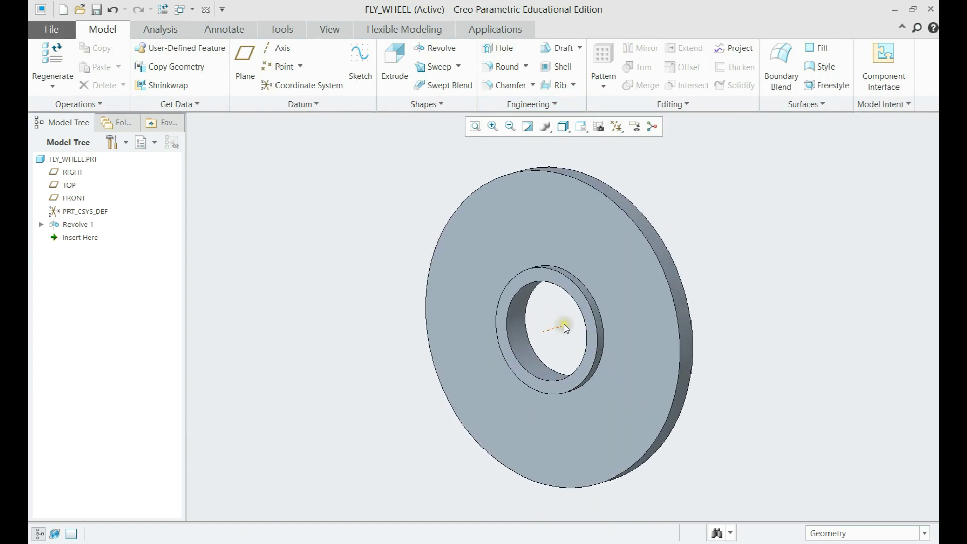
{"action": "scroll", "coordinate": [560, 323], "scroll_direction": "up", "scroll_amount": 1}
{"action": "scroll", "coordinate": [561, 323], "scroll_direction": "down", "scroll_amount": 1}
{"action": "middle_click_drag", "start_coordinate": [560, 323], "coordinate": [557, 328]}
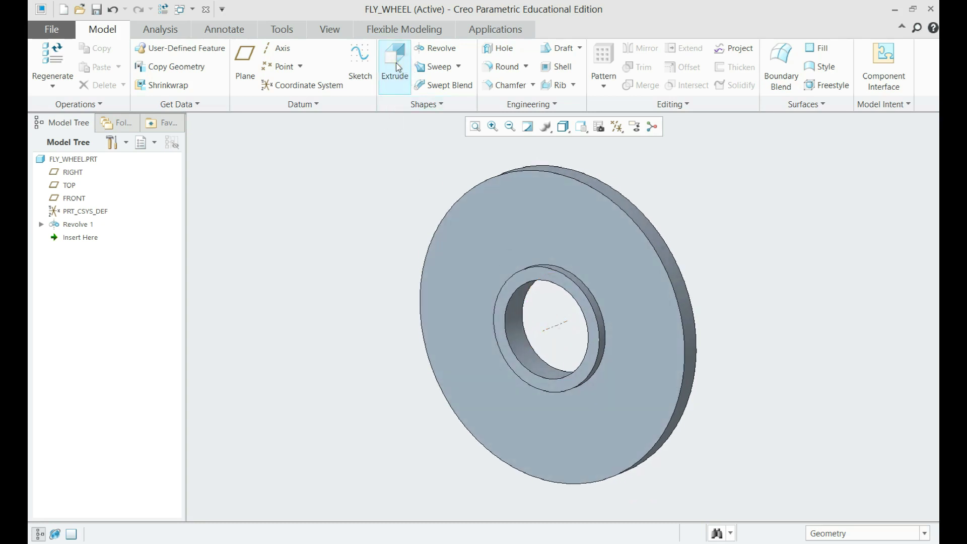
Step: Start an extrude sketch on the disc's flat face around the hub, adding the RIGHT datum plane as a sketch reference
{"action": "left_click", "coordinate": [396, 62]}
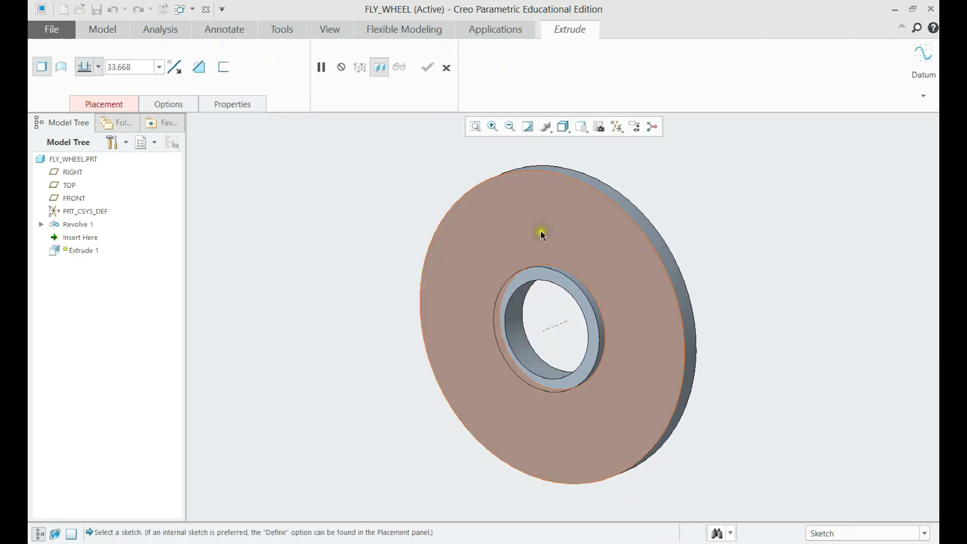
{"action": "left_click", "coordinate": [541, 233]}
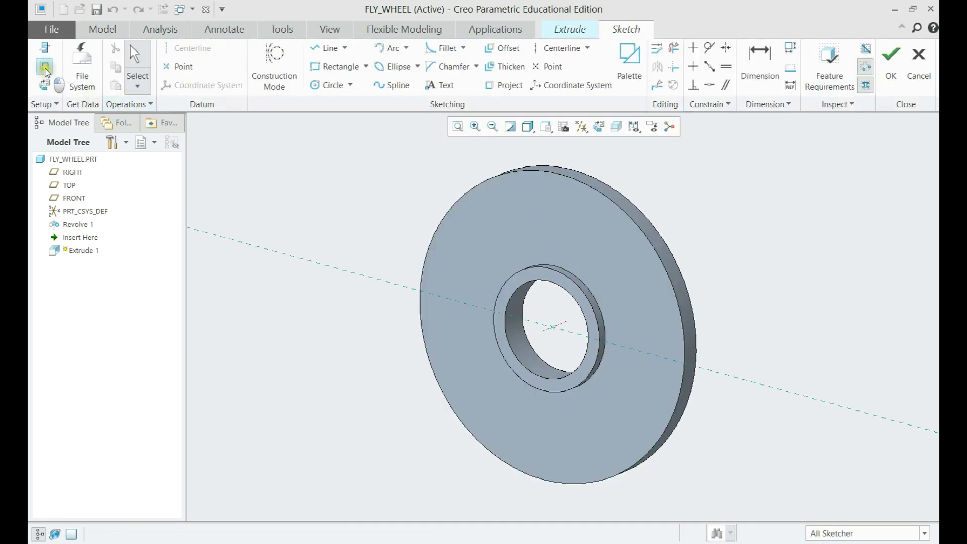
{"action": "left_click", "coordinate": [45, 68]}
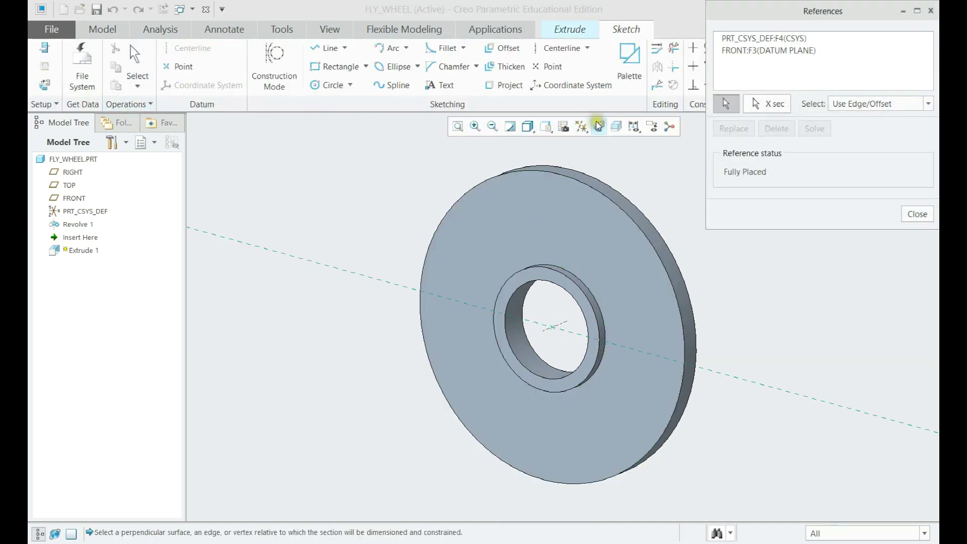
{"action": "left_click", "coordinate": [582, 126]}
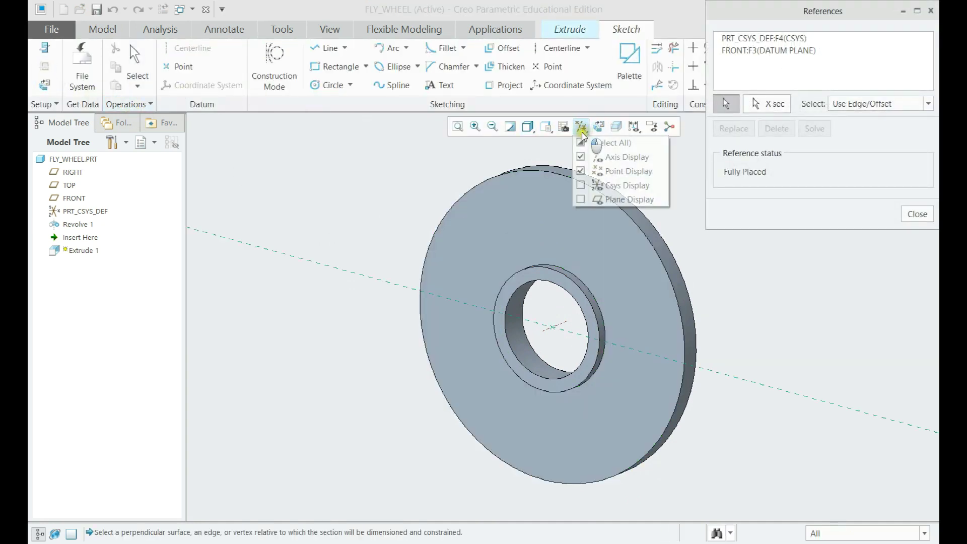
{"action": "left_click", "coordinate": [597, 200]}
{"action": "left_click", "coordinate": [551, 198]}
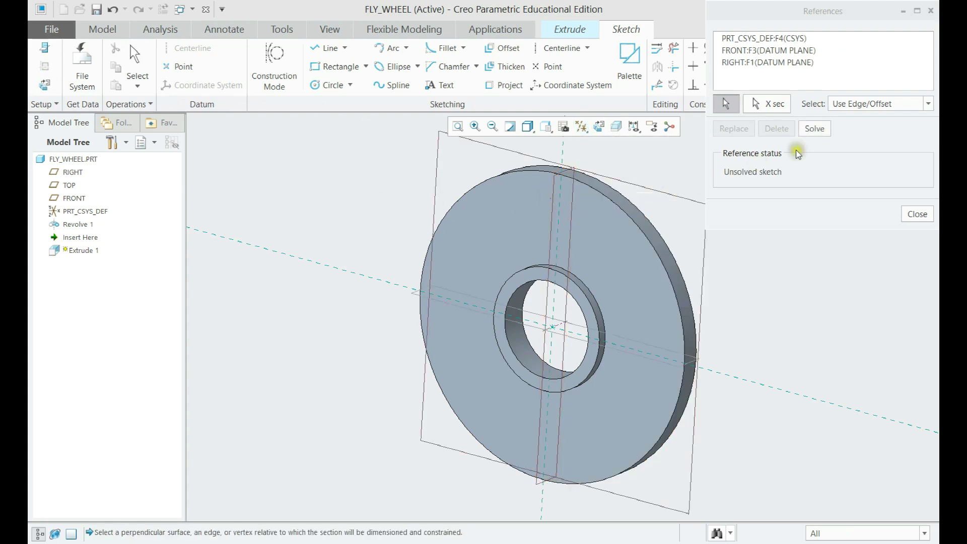
{"action": "left_click", "coordinate": [815, 128]}
{"action": "left_click", "coordinate": [917, 214]}
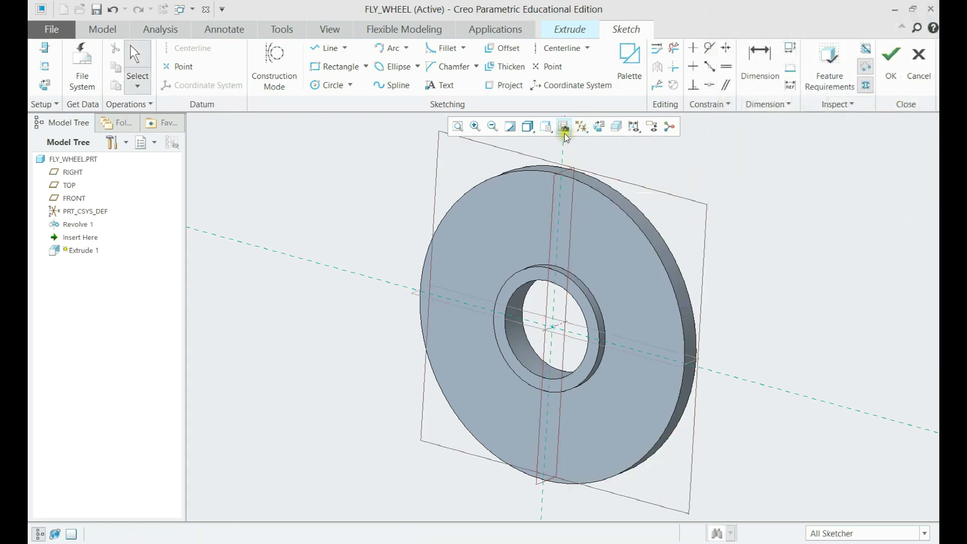
Step: Hide the datum planes and orient the sketch plane parallel to the screen
{"action": "left_click", "coordinate": [585, 127]}
{"action": "left_click", "coordinate": [600, 199]}
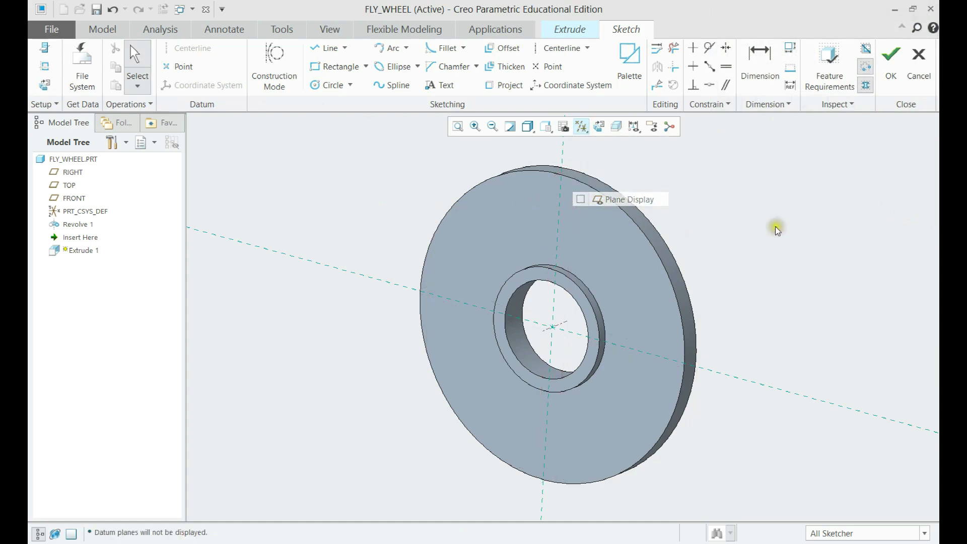
{"action": "left_click", "coordinate": [45, 84]}
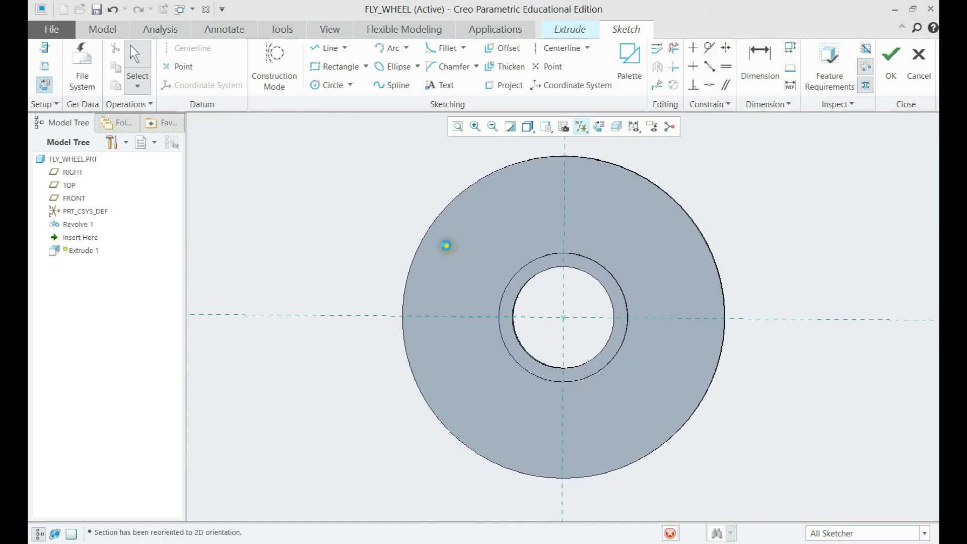
{"action": "middle_click_drag", "start_coordinate": [545, 232], "coordinate": [525, 237], "text": "shift"}
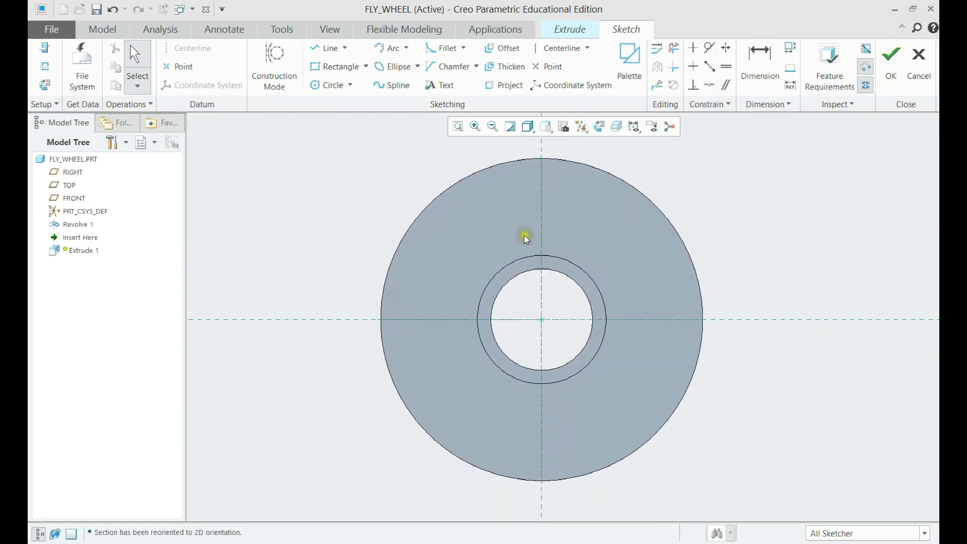
Step: Draw a construction circle of about 43 mm radius, centred on the disc and just inside its outer edge
{"action": "left_click", "coordinate": [276, 65]}
{"action": "left_click", "coordinate": [330, 85]}
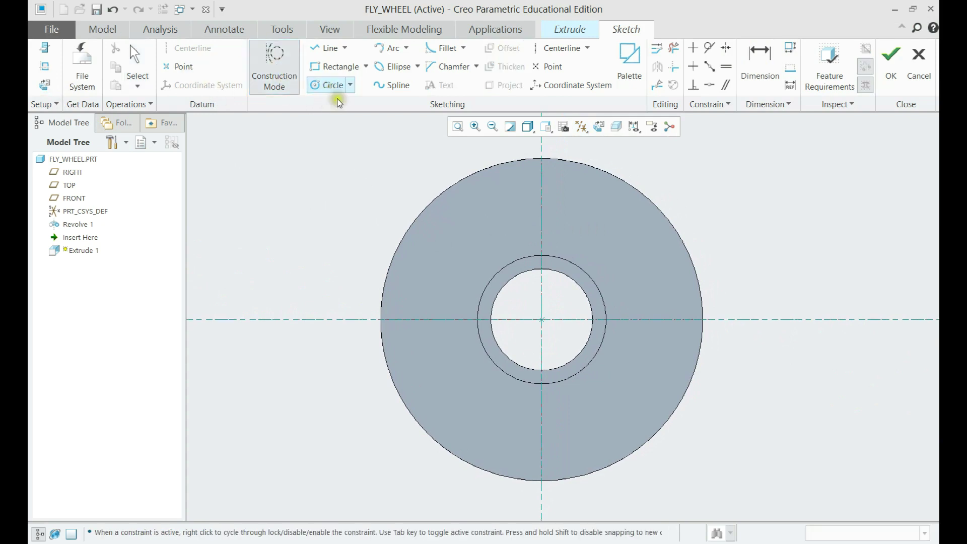
{"action": "left_click", "coordinate": [536, 318]}
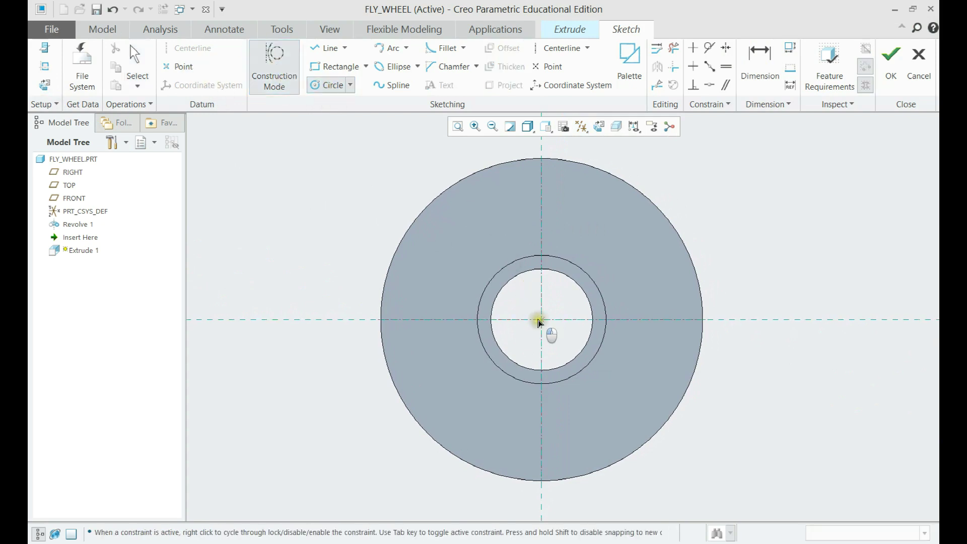
{"action": "left_click", "coordinate": [638, 214]}
{"action": "middle_click", "coordinate": [693, 173]}
Step: Dimension the gap between the outer construction circle and the disc's outer edge as 7 mm
{"action": "left_click", "coordinate": [760, 65]}
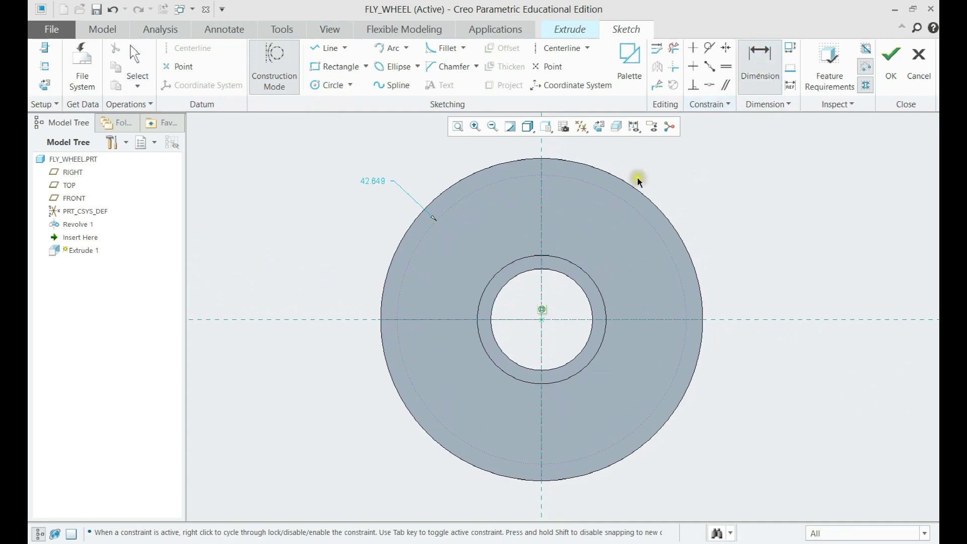
{"action": "left_click", "coordinate": [635, 202]}
{"action": "left_click", "coordinate": [644, 195]}
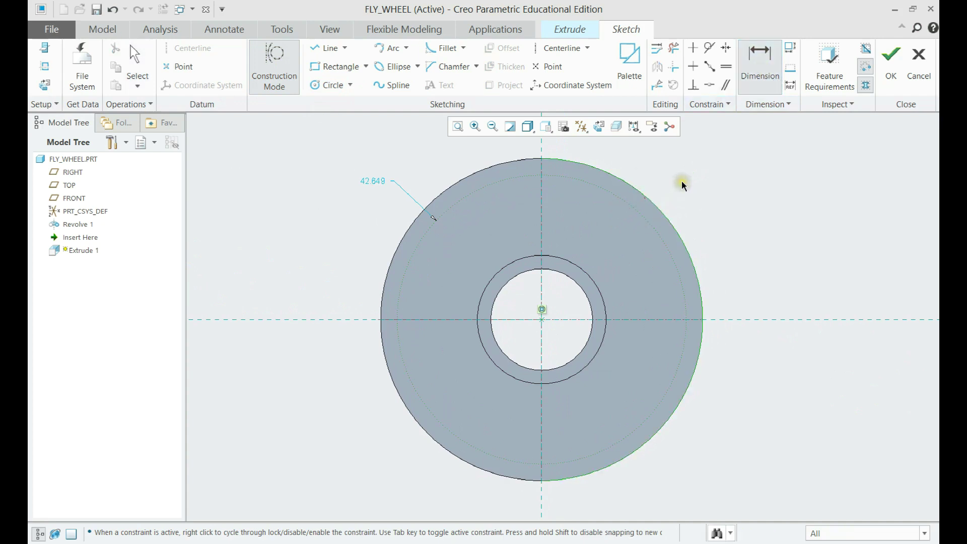
{"action": "middle_click", "coordinate": [682, 181]}
{"action": "type", "text": "7"}
{"action": "key", "text": "Return"}
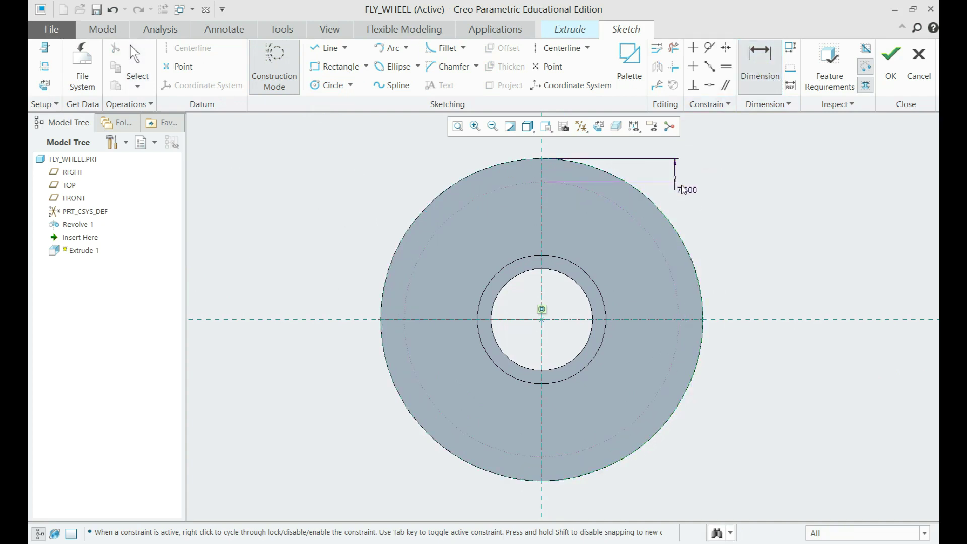
{"action": "middle_click", "coordinate": [718, 199]}
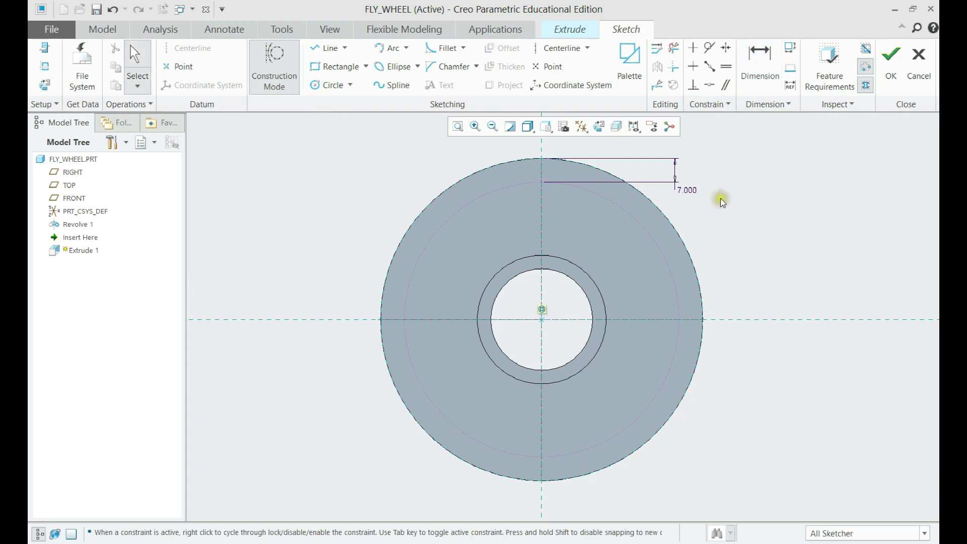
Step: Draw a second concentric construction circle of about 23 mm radius, just outside the hub step
{"action": "left_click", "coordinate": [333, 85]}
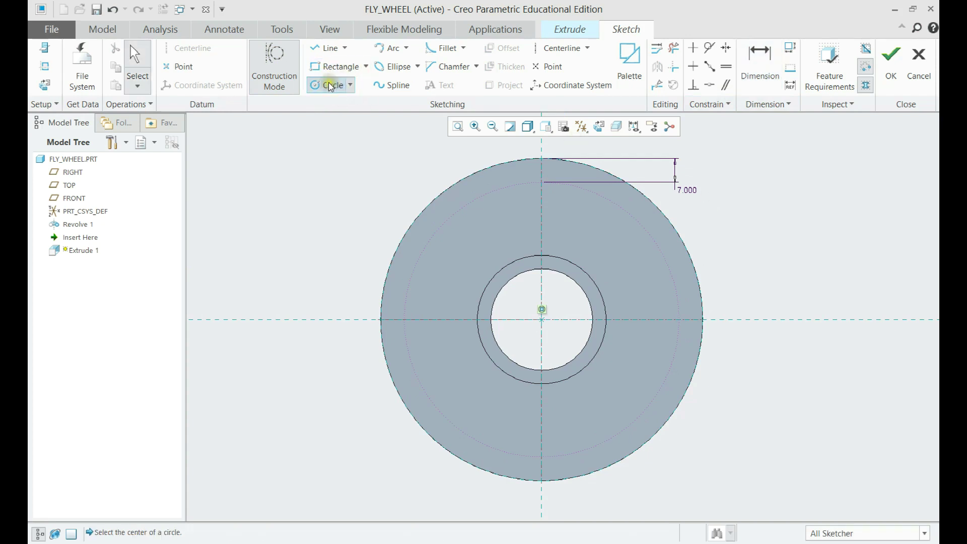
{"action": "left_click", "coordinate": [542, 319]}
{"action": "left_click", "coordinate": [598, 266]}
{"action": "middle_click", "coordinate": [622, 240]}
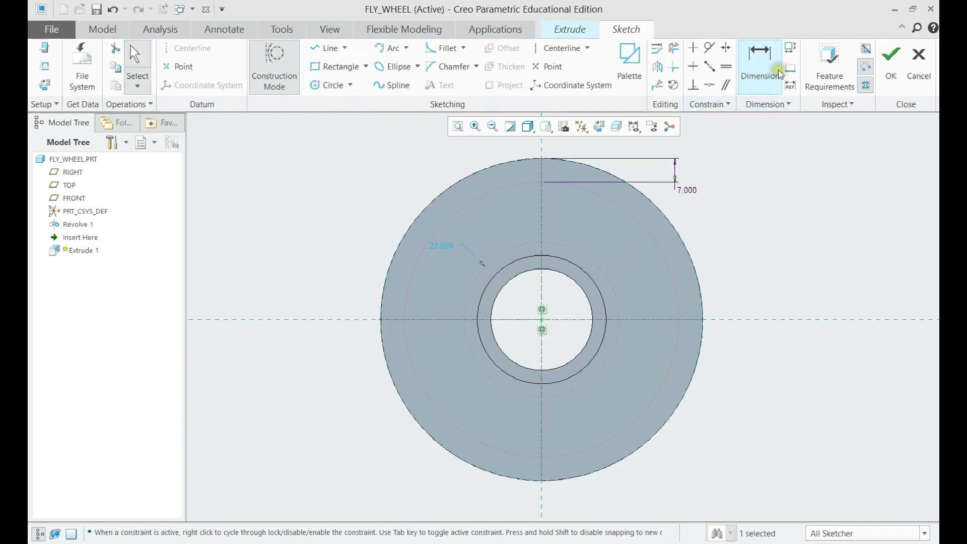
Step: Dimension the gap between the inner construction circle and the bore edge as 7 mm
{"action": "left_click", "coordinate": [758, 68]}
{"action": "left_click", "coordinate": [593, 260]}
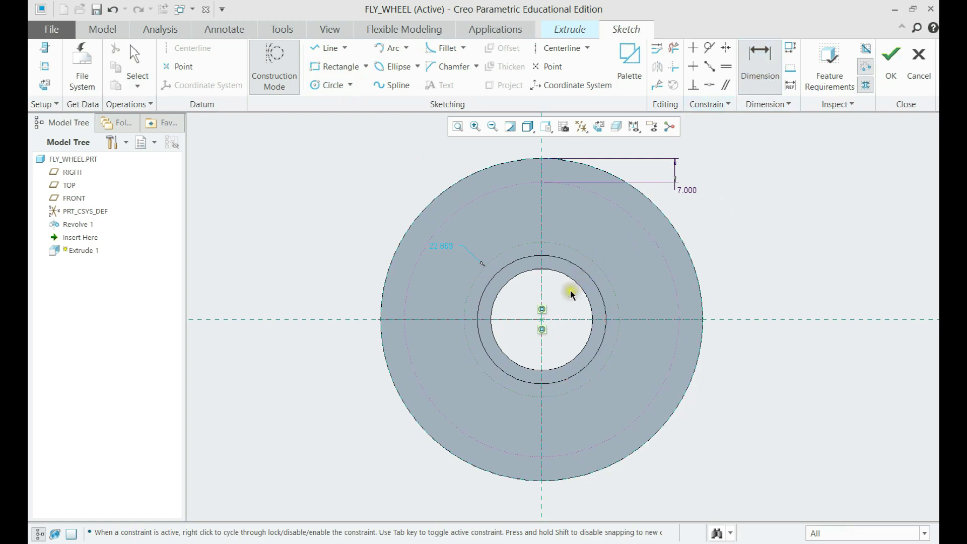
{"action": "left_click", "coordinate": [574, 283]}
{"action": "middle_click", "coordinate": [571, 302]}
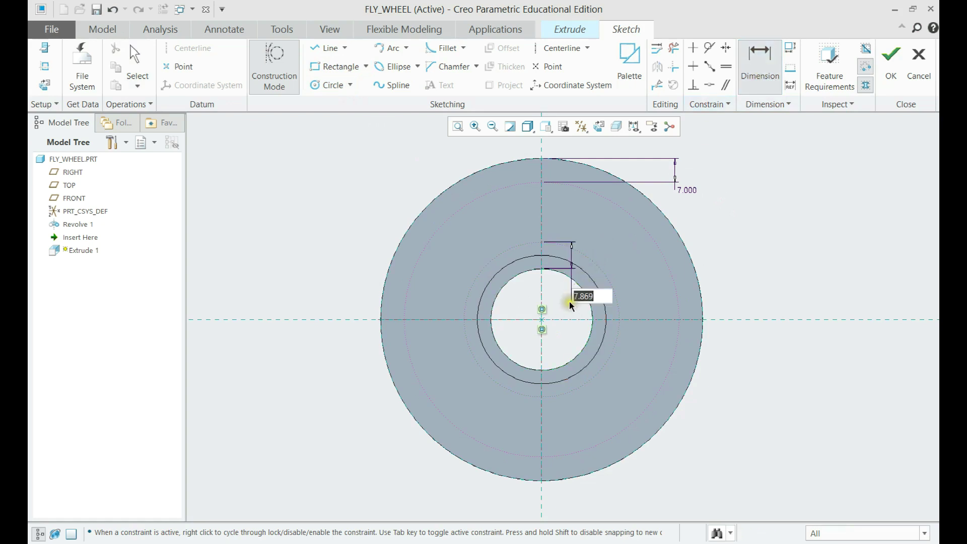
{"action": "type", "text": "7"}
{"action": "key", "text": "Return"}
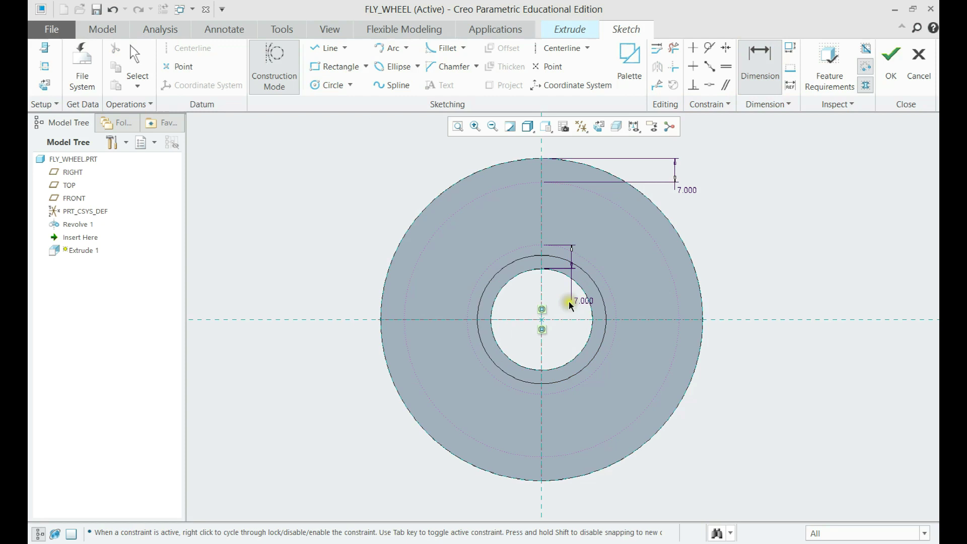
{"action": "middle_click", "coordinate": [751, 234]}
Step: Turn off construction mode and add vertical and horizontal centerlines through the disc's centre
{"action": "left_click", "coordinate": [285, 65]}
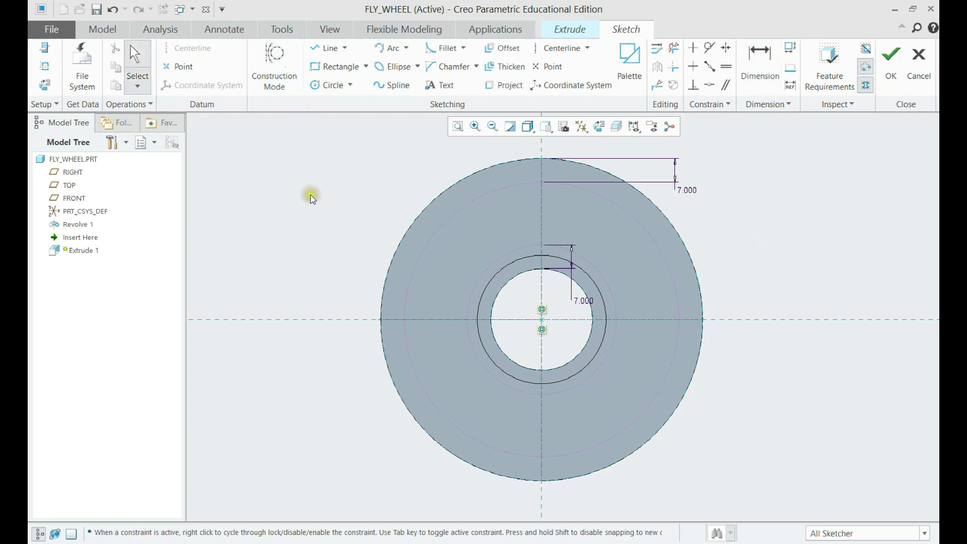
{"action": "left_click", "coordinate": [330, 48]}
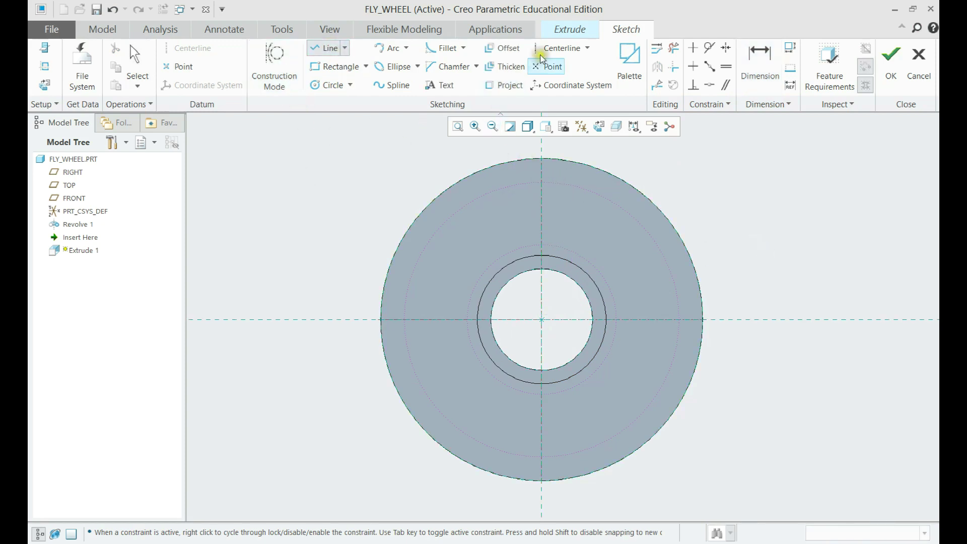
{"action": "left_click", "coordinate": [559, 48]}
{"action": "left_click", "coordinate": [538, 320]}
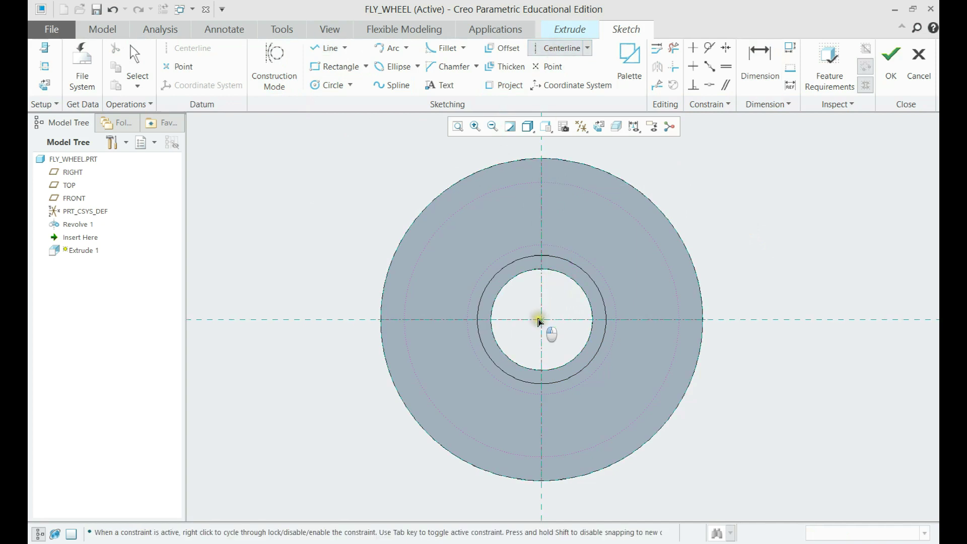
{"action": "left_click", "coordinate": [542, 355]}
{"action": "left_click", "coordinate": [542, 320]}
{"action": "left_click", "coordinate": [616, 321]}
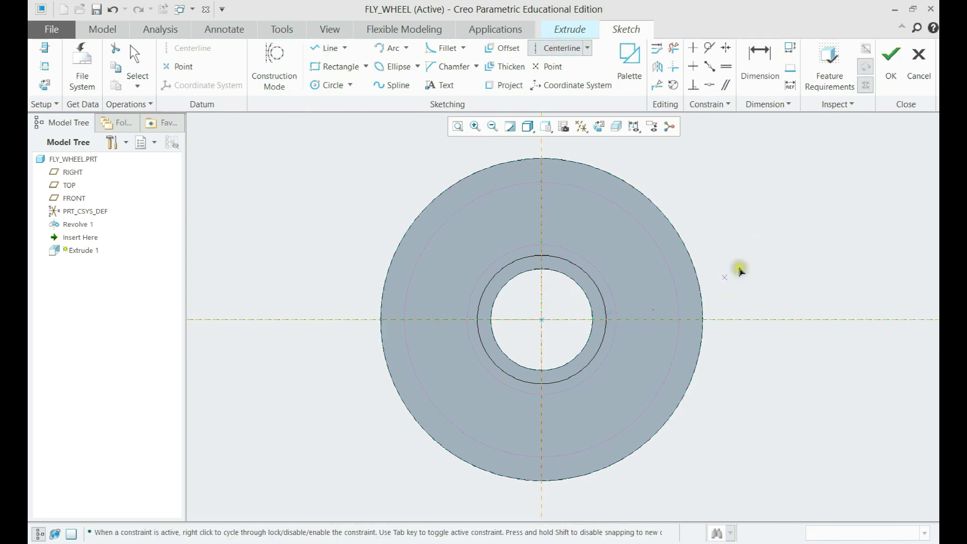
{"action": "middle_click", "coordinate": [777, 241]}
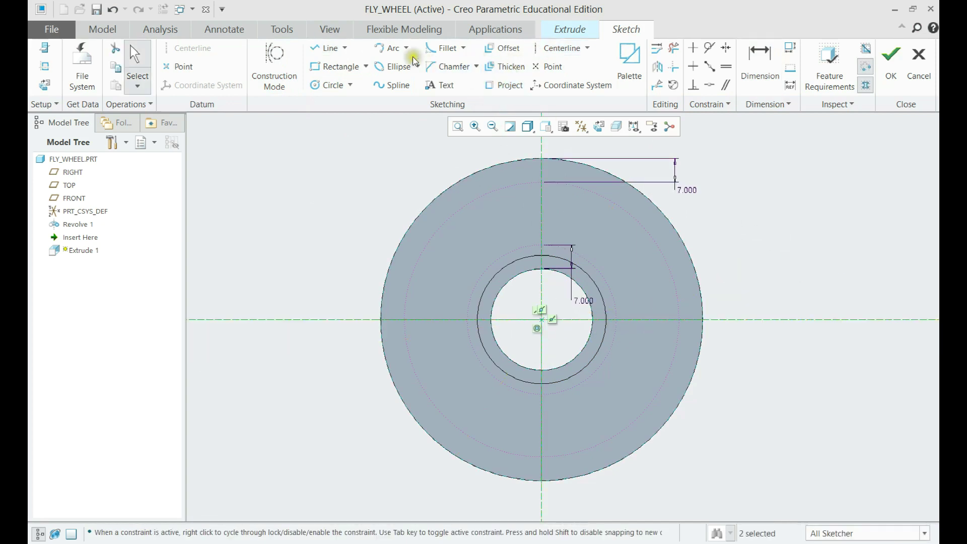
Step: Draw a vertical line near the vertical centerline and a horizontal line above the horizontal one, each about 19 mm long between the construction circles
{"action": "left_click", "coordinate": [325, 48]}
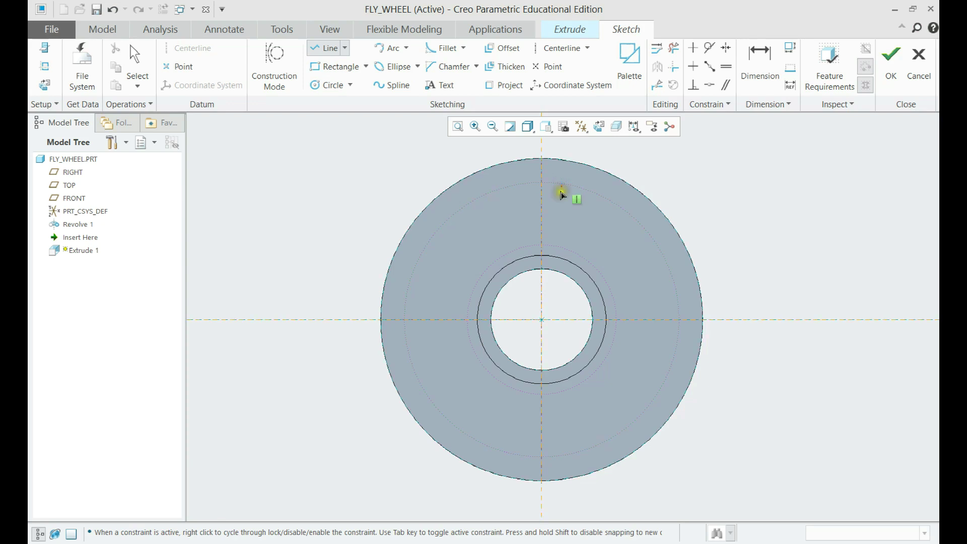
{"action": "left_click", "coordinate": [562, 247]}
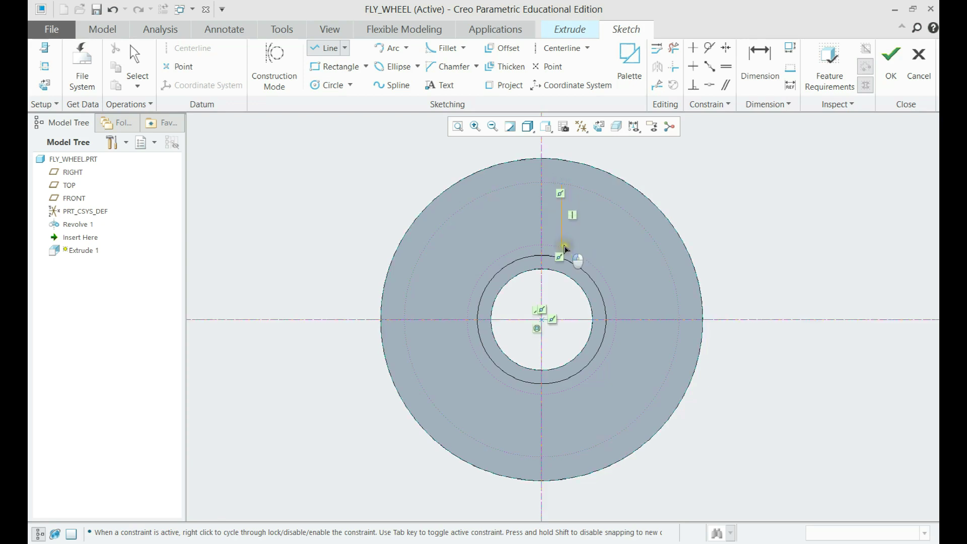
{"action": "middle_click", "coordinate": [593, 223]}
{"action": "left_click", "coordinate": [613, 301]}
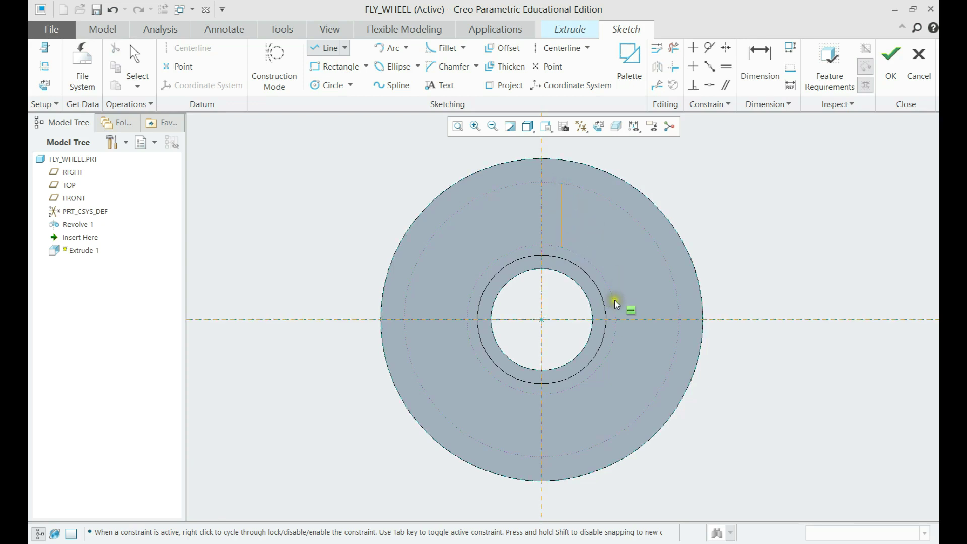
{"action": "left_click", "coordinate": [678, 301]}
{"action": "middle_click", "coordinate": [765, 237]}
{"action": "middle_click", "coordinate": [765, 238]}
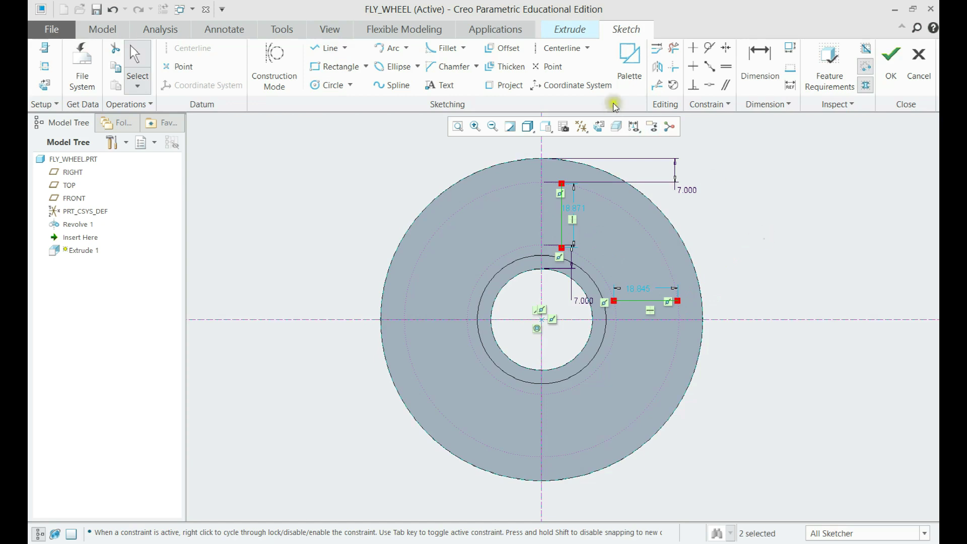
Step: Add a 10 mm symmetric dimension to the vertical line across the vertical centerline
{"action": "left_click", "coordinate": [760, 63]}
{"action": "left_click", "coordinate": [563, 209]}
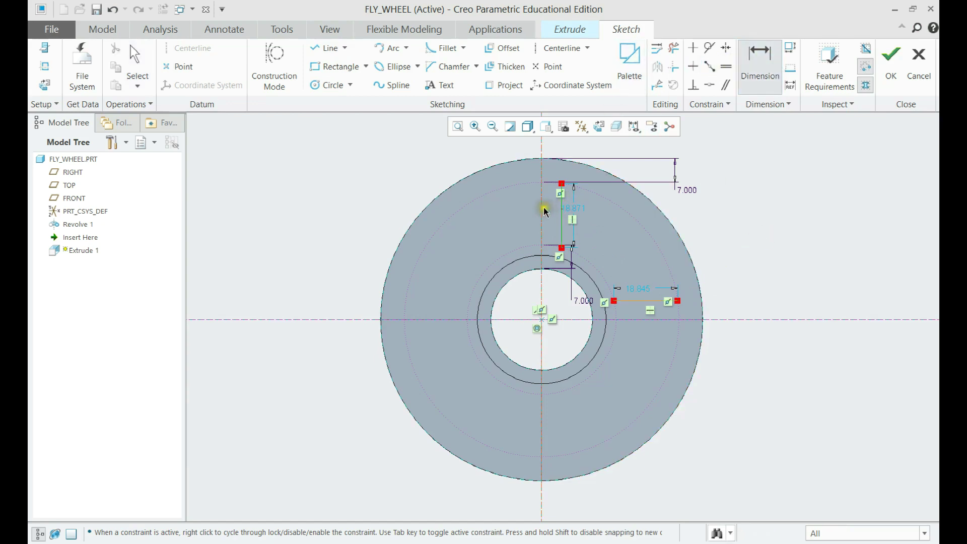
{"action": "middle_click", "coordinate": [536, 169]}
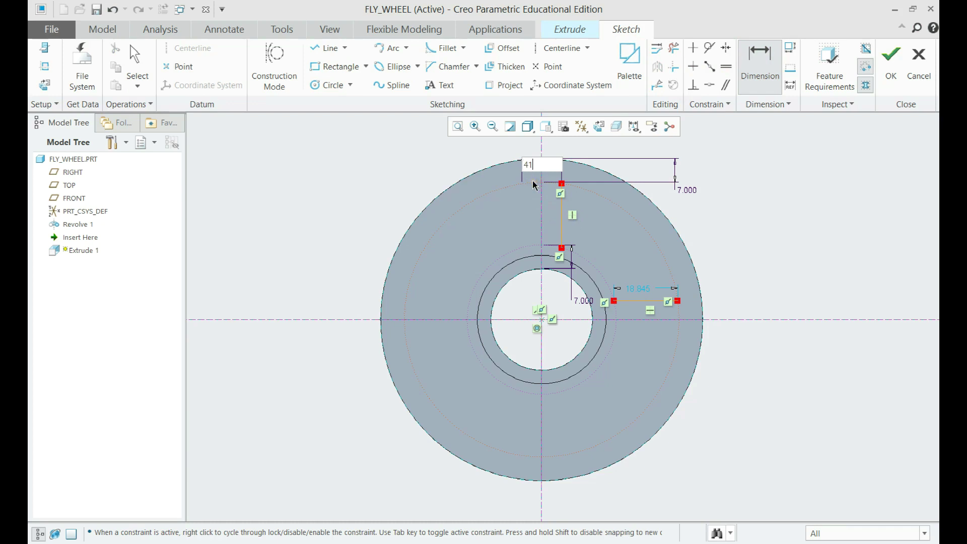
{"action": "key", "text": "Return"}
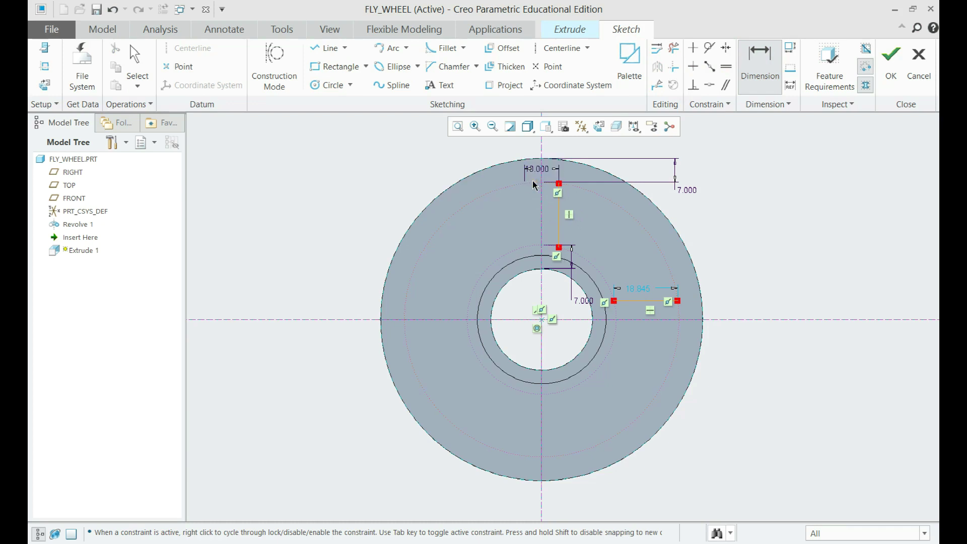
Step: Add a 10 mm symmetric dimension to the horizontal line across the horizontal centerline
{"action": "left_click", "coordinate": [646, 306]}
{"action": "left_click", "coordinate": [732, 319]}
{"action": "middle_click", "coordinate": [733, 313]}
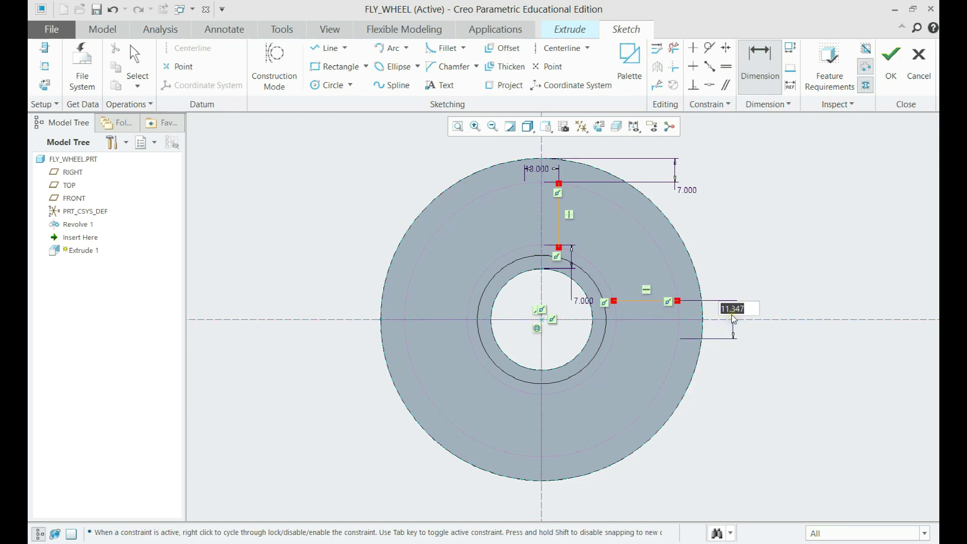
{"action": "type", "text": "10"}
{"action": "key", "text": "Return"}
{"action": "middle_click", "coordinate": [735, 237]}
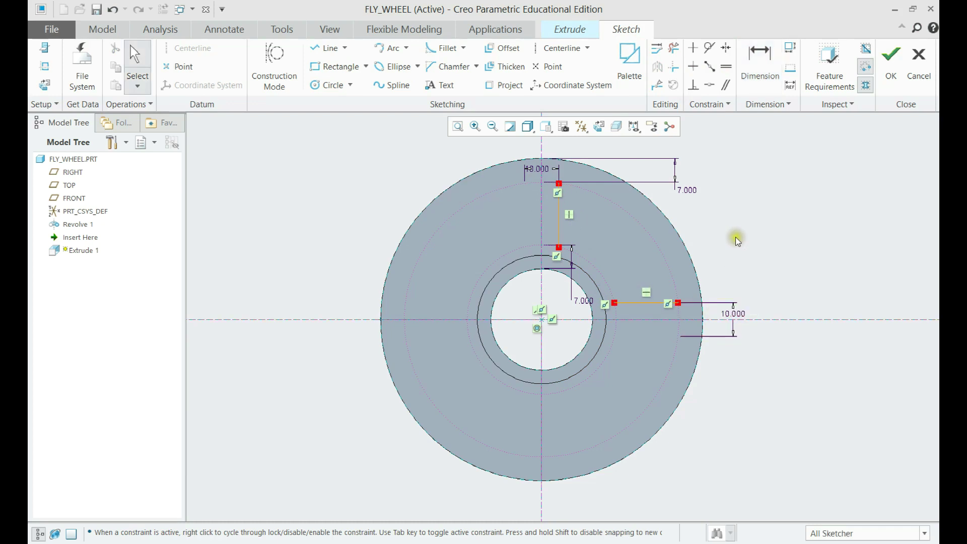
Step: Close the slot profile with arcs along the outer and inner construction circles, joining the ends of the two lines
{"action": "left_click", "coordinate": [403, 55]}
{"action": "left_click", "coordinate": [559, 183]}
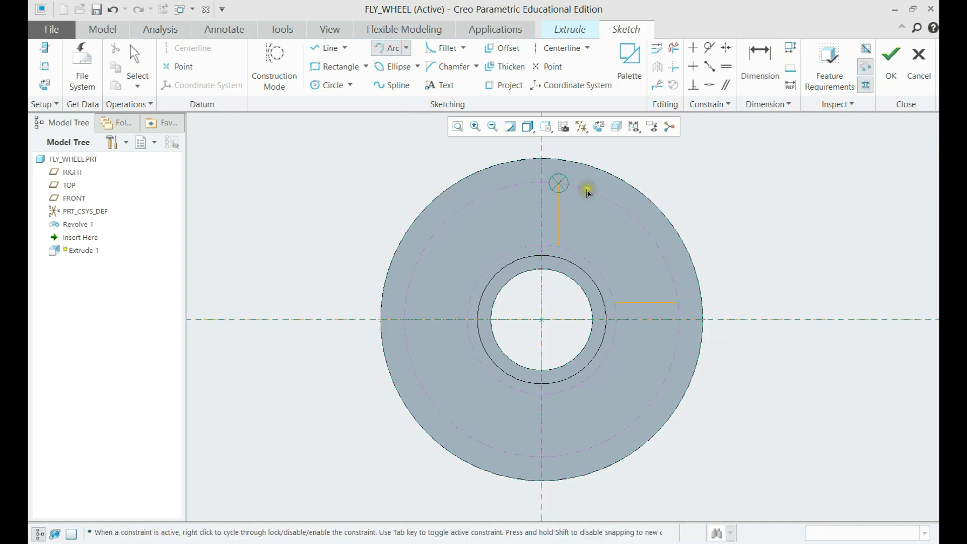
{"action": "left_click", "coordinate": [677, 303]}
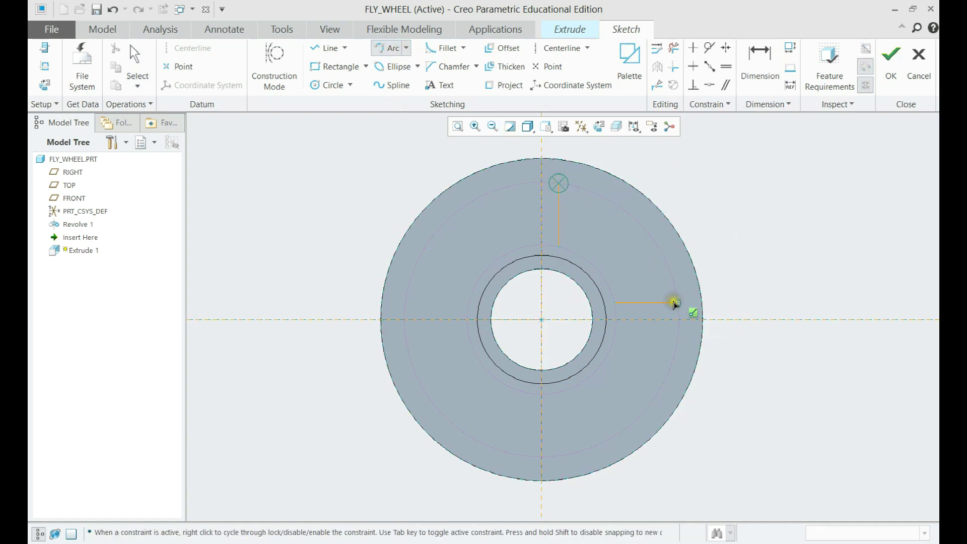
{"action": "left_click", "coordinate": [653, 242]}
{"action": "left_click", "coordinate": [558, 246]}
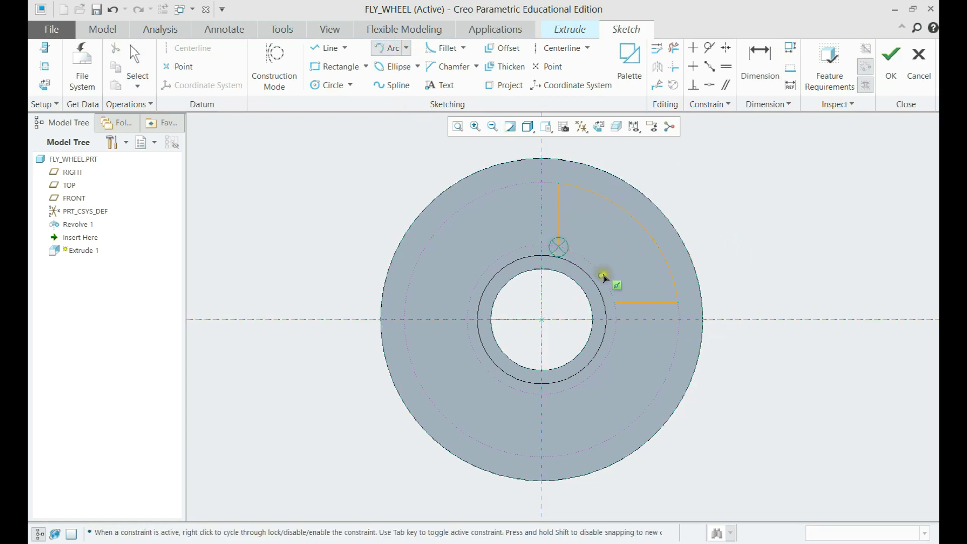
{"action": "left_click", "coordinate": [614, 301]}
{"action": "left_click", "coordinate": [601, 273]}
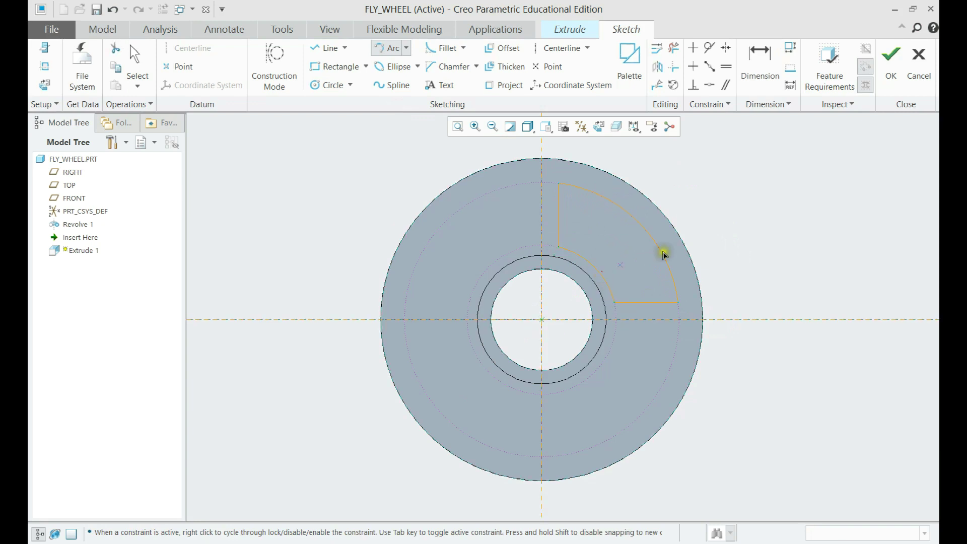
{"action": "middle_click", "coordinate": [741, 209]}
{"action": "mouse_move", "coordinate": [703, 216]}
{"action": "middle_mouse_down"}
{"action": "mouse_move", "coordinate": [684, 221]}
{"action": "mouse_move", "coordinate": [692, 227]}
{"action": "middle_mouse_up"}
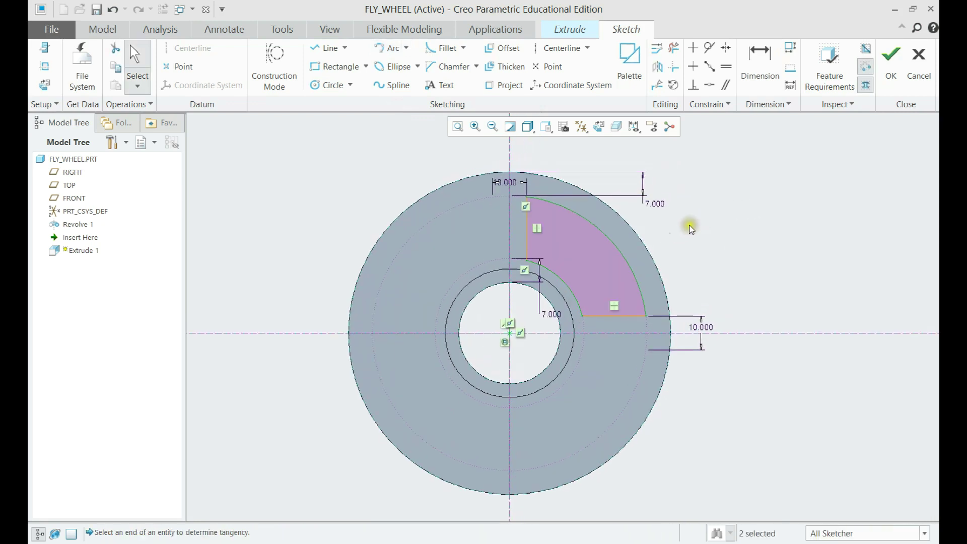
Step: Finish the sketch and extrude it as a material-removing cut, reversed to pass through the full thickness of the disc
{"action": "left_click", "coordinate": [891, 66]}
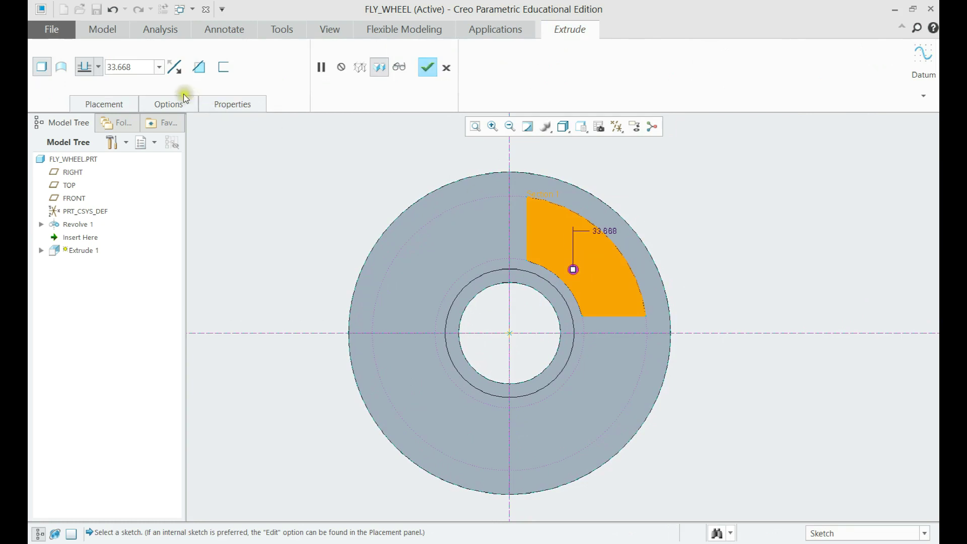
{"action": "left_click", "coordinate": [97, 67]}
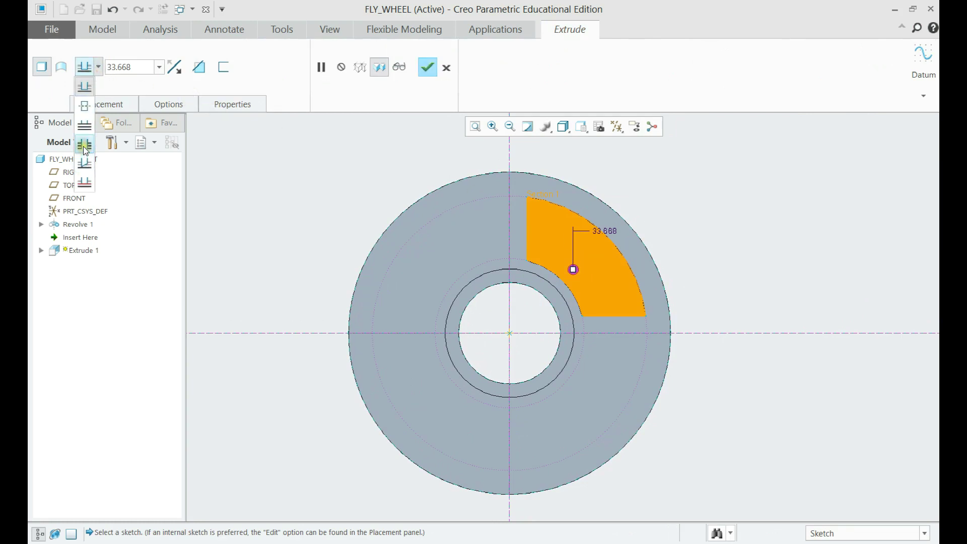
{"action": "left_click", "coordinate": [317, 187]}
{"action": "middle_click_drag", "start_coordinate": [350, 188], "coordinate": [332, 198]}
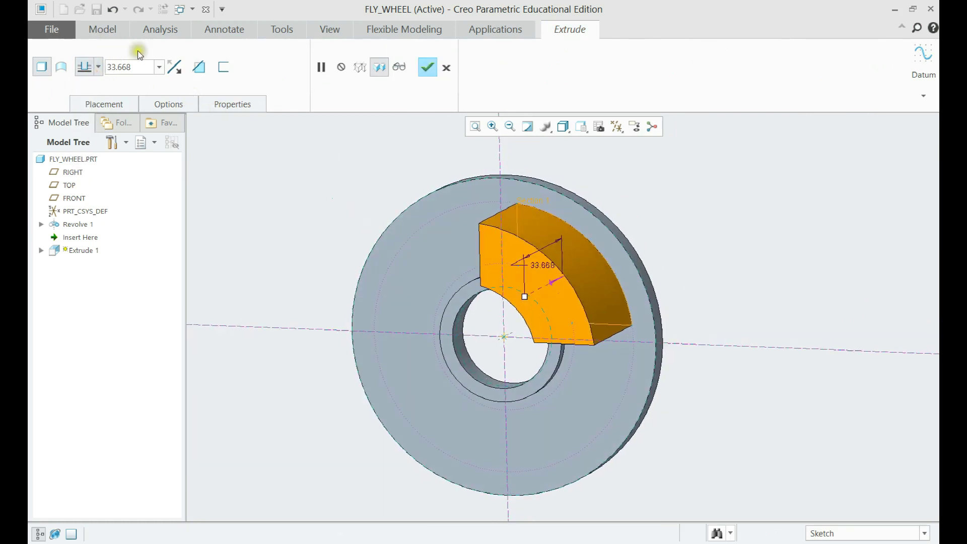
{"action": "left_click", "coordinate": [174, 66]}
{"action": "left_click", "coordinate": [200, 67]}
{"action": "left_click", "coordinate": [98, 68]}
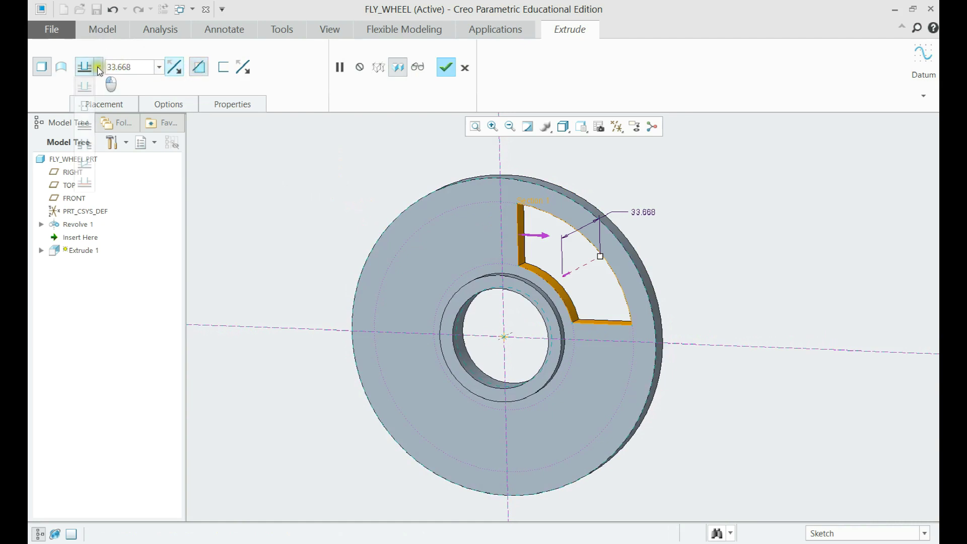
{"action": "left_click", "coordinate": [84, 164]}
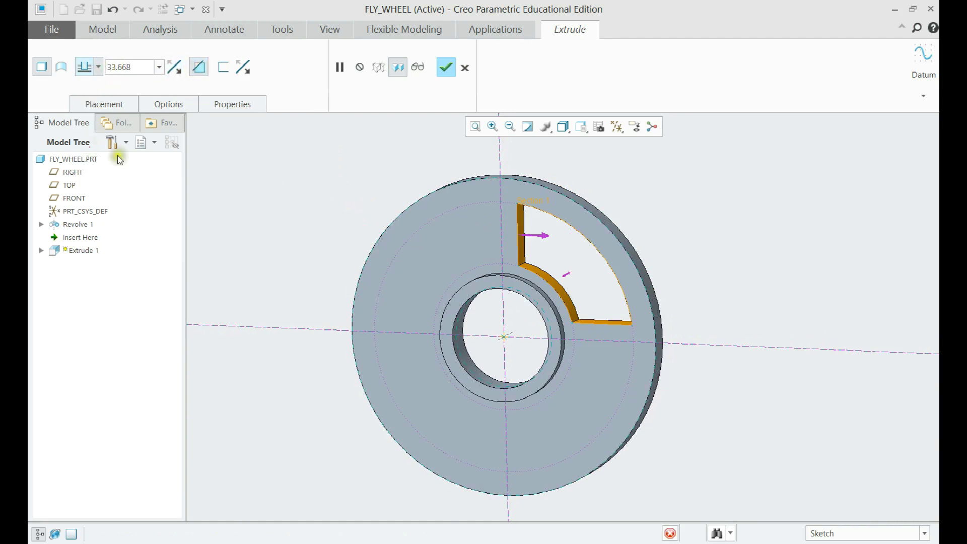
{"action": "middle_click", "coordinate": [316, 190]}
{"action": "left_click", "coordinate": [325, 173]}
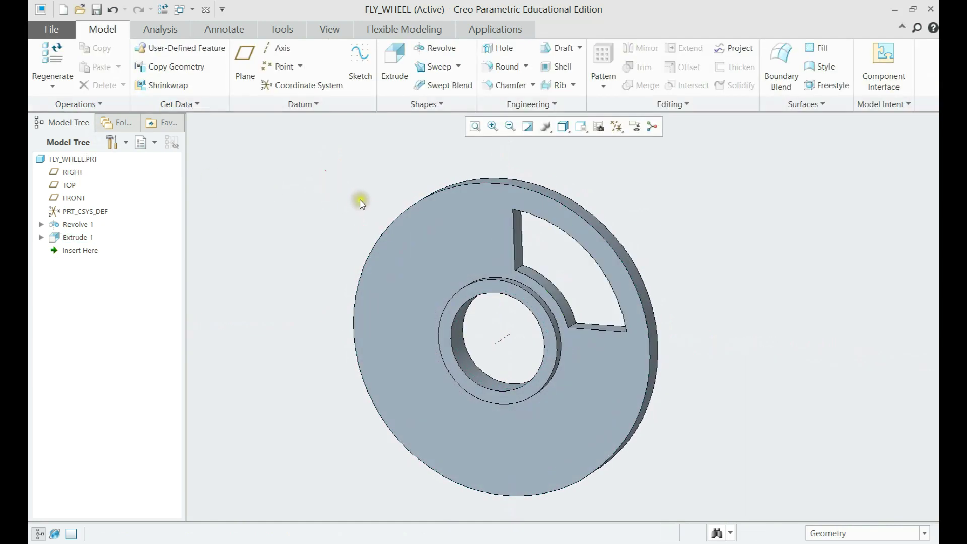
Step: Round the two outer corner edges of the slot with a 7 mm radius
{"action": "middle_click_drag", "start_coordinate": [361, 201], "coordinate": [460, 244]}
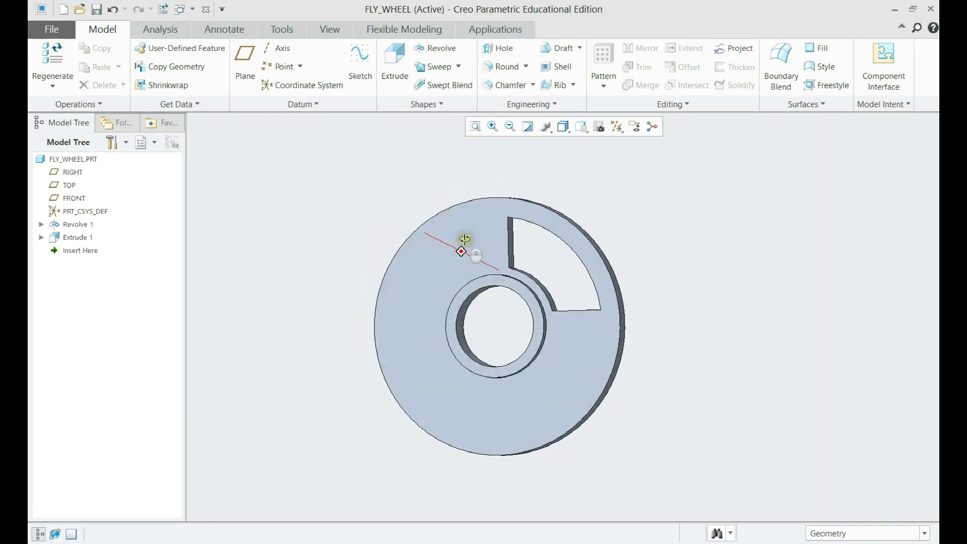
{"action": "left_click", "coordinate": [506, 66]}
{"action": "scroll", "coordinate": [514, 222], "scroll_direction": "up", "scroll_amount": 3}
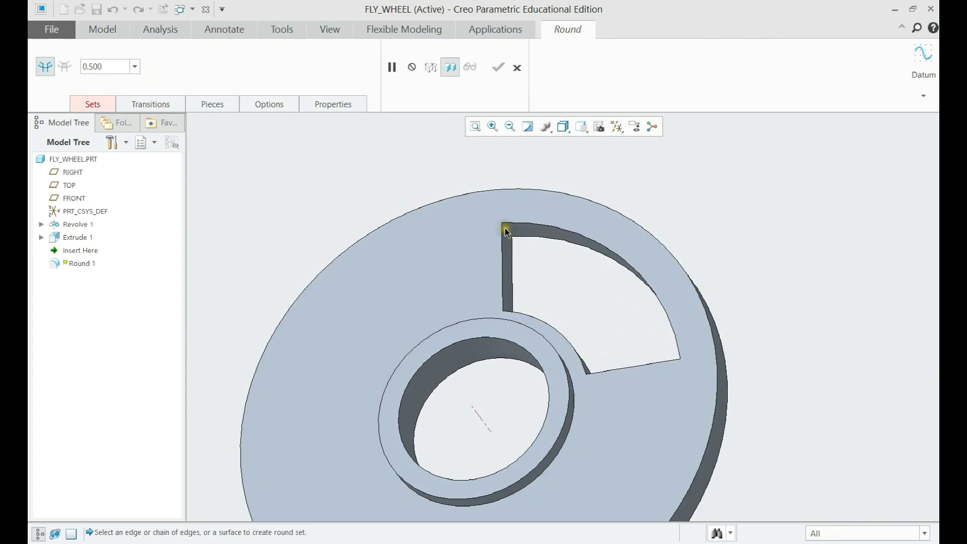
{"action": "left_click", "coordinate": [511, 228]}
{"action": "middle_click_drag", "start_coordinate": [510, 227], "coordinate": [564, 254]}
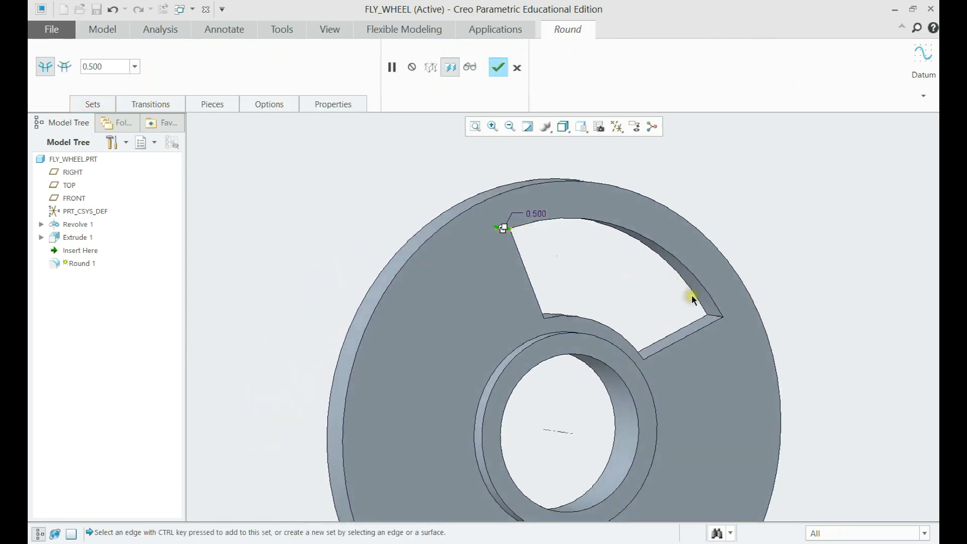
{"action": "left_click", "coordinate": [716, 316], "text": "ctrl"}
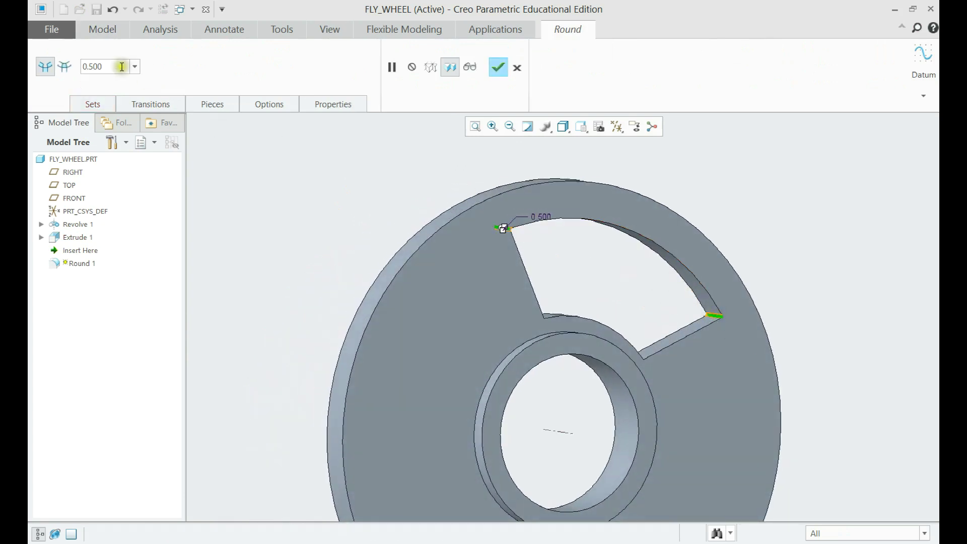
{"action": "type", "text": "7"}
{"action": "key", "text": "Return"}
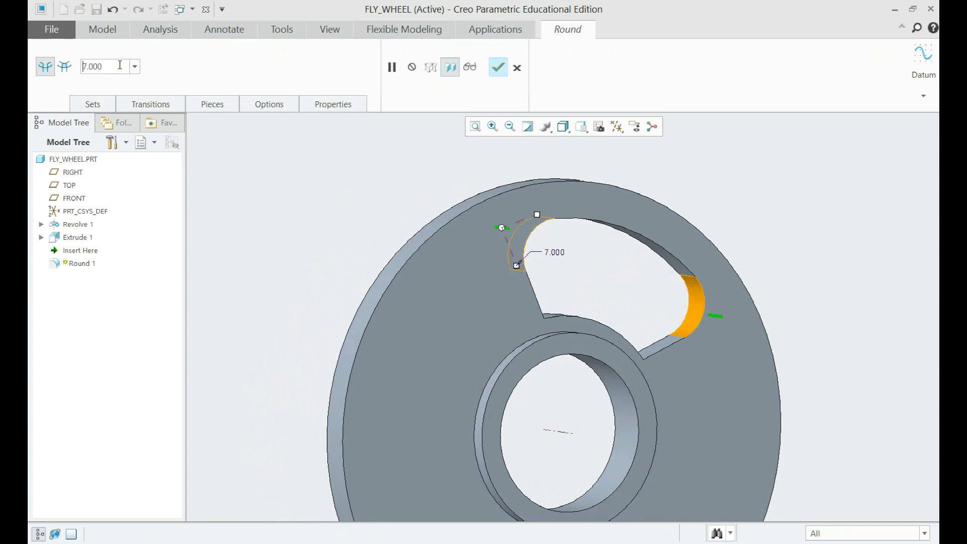
Step: Add the slot's two inner corner edges as a second round set with a 12 mm radius and complete the round
{"action": "middle_click_drag", "start_coordinate": [495, 230], "coordinate": [691, 345]}
{"action": "left_click", "coordinate": [693, 359], "text": "ctrl"}
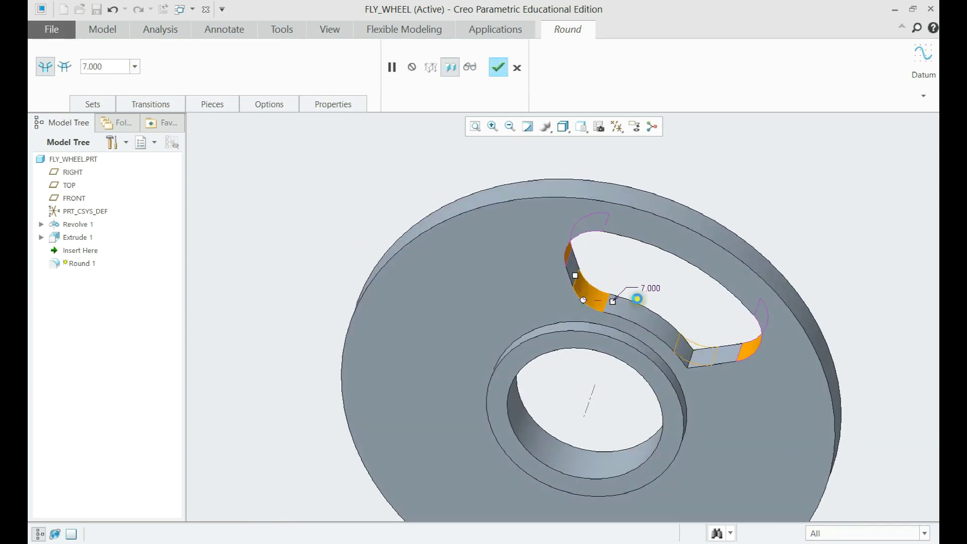
{"action": "left_click", "coordinate": [116, 68]}
{"action": "type", "text": "12"}
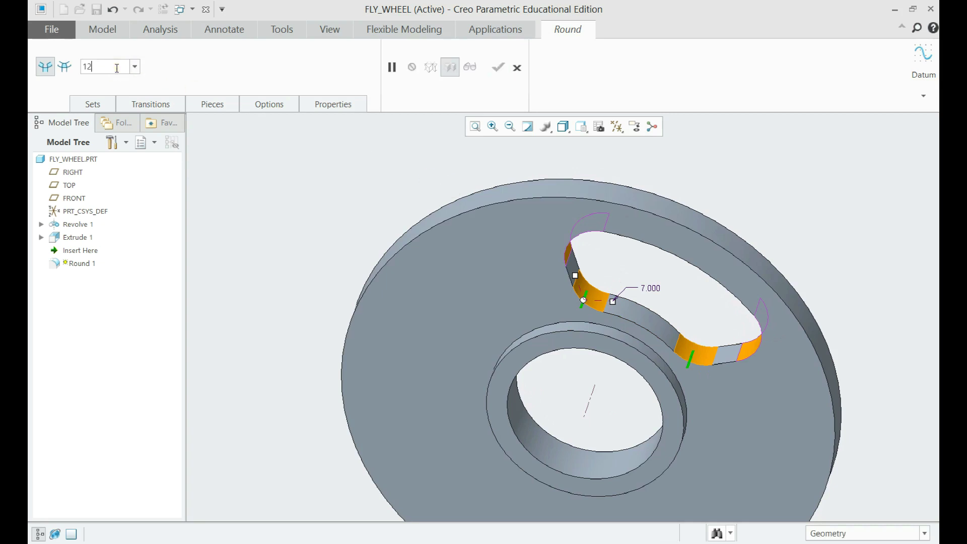
{"action": "key", "text": "Return"}
{"action": "middle_click_drag", "start_coordinate": [388, 241], "coordinate": [524, 259]}
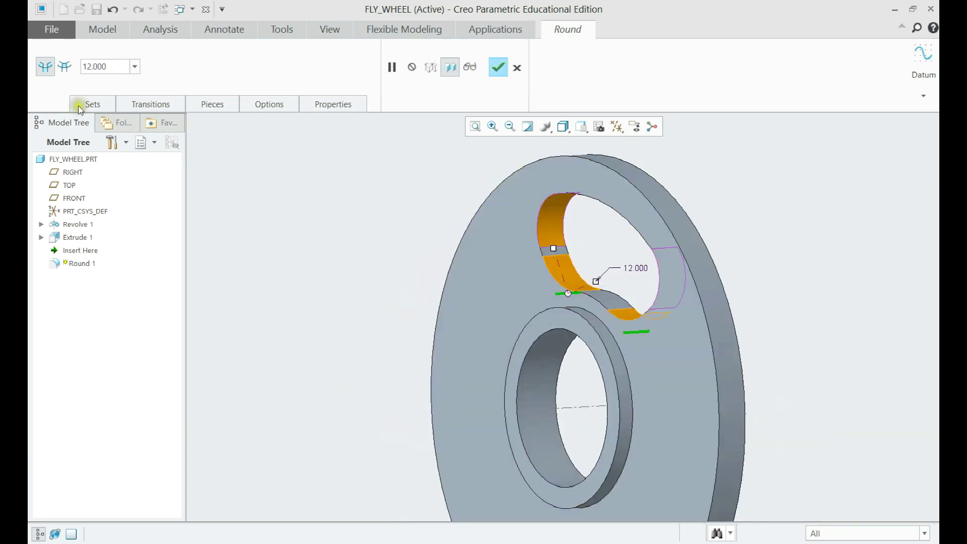
{"action": "left_click", "coordinate": [85, 104]}
{"action": "left_click", "coordinate": [93, 104]}
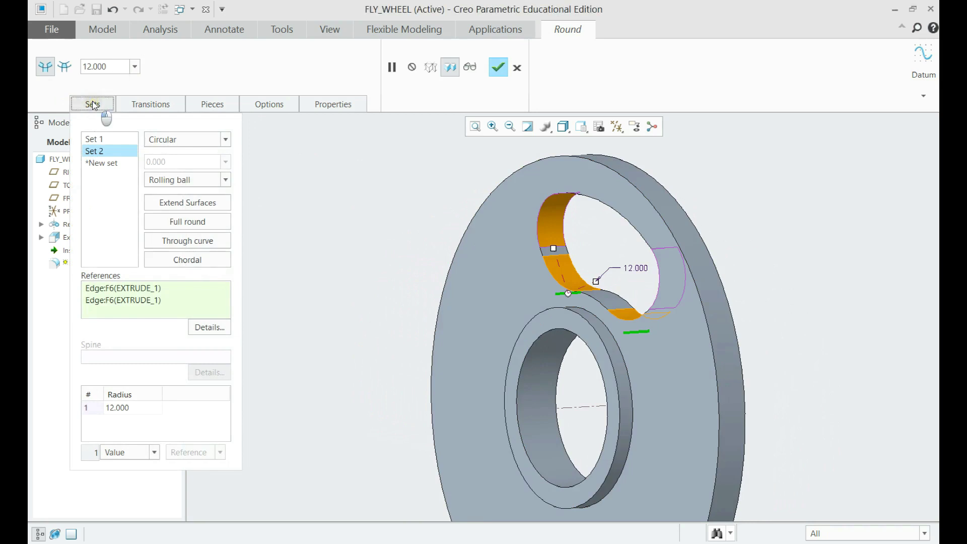
{"action": "middle_click_drag", "start_coordinate": [354, 254], "coordinate": [373, 218]}
{"action": "middle_click", "coordinate": [360, 209]}
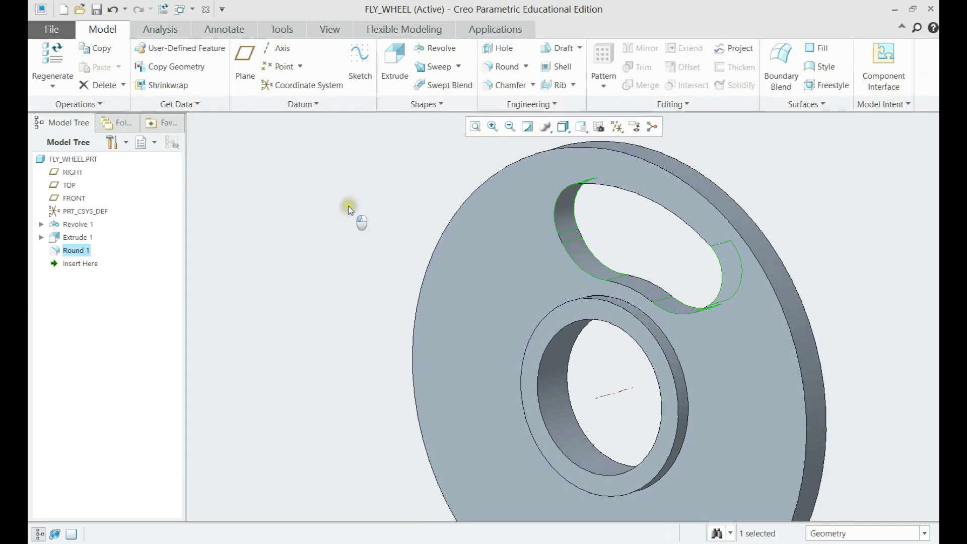
Step: Chamfer the slot's rim on both faces of the disc with a D x D chamfer of 0.5 mm
{"action": "scroll", "coordinate": [353, 206], "scroll_direction": "up", "scroll_amount": 3}
{"action": "left_click", "coordinate": [497, 90]}
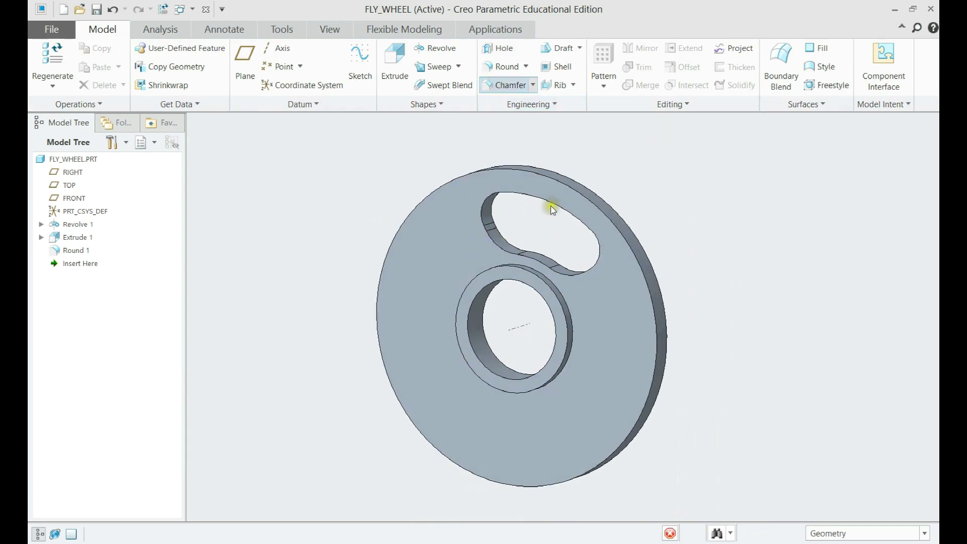
{"action": "scroll", "coordinate": [519, 212], "scroll_direction": "down", "scroll_amount": 3}
{"action": "left_click", "coordinate": [467, 191]}
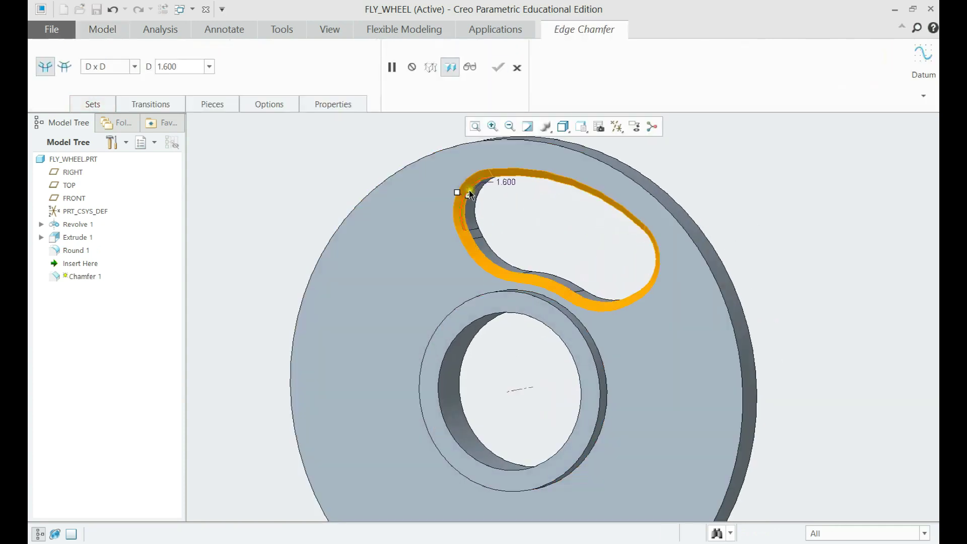
{"action": "middle_click_drag", "start_coordinate": [458, 190], "coordinate": [479, 183]}
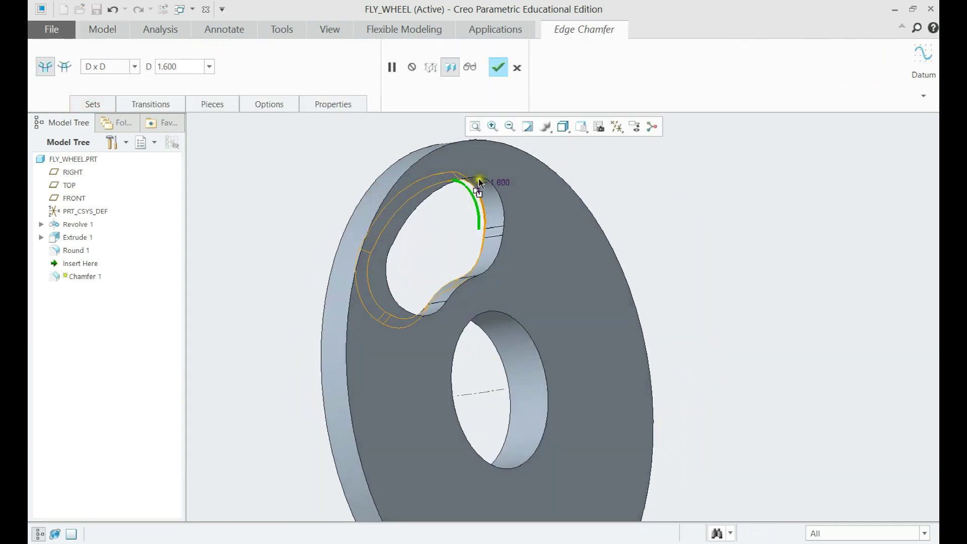
{"action": "left_click", "coordinate": [501, 196]}
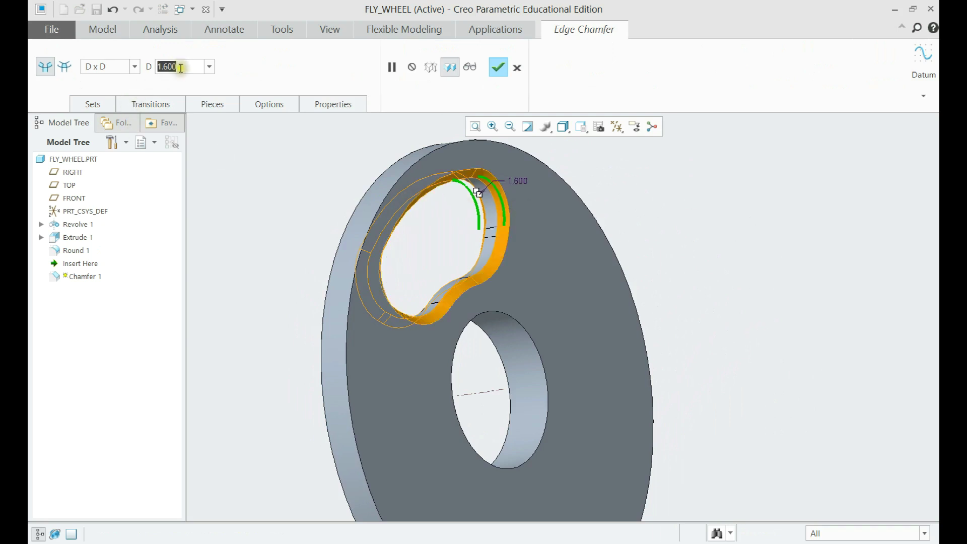
{"action": "type", "text": "0."}
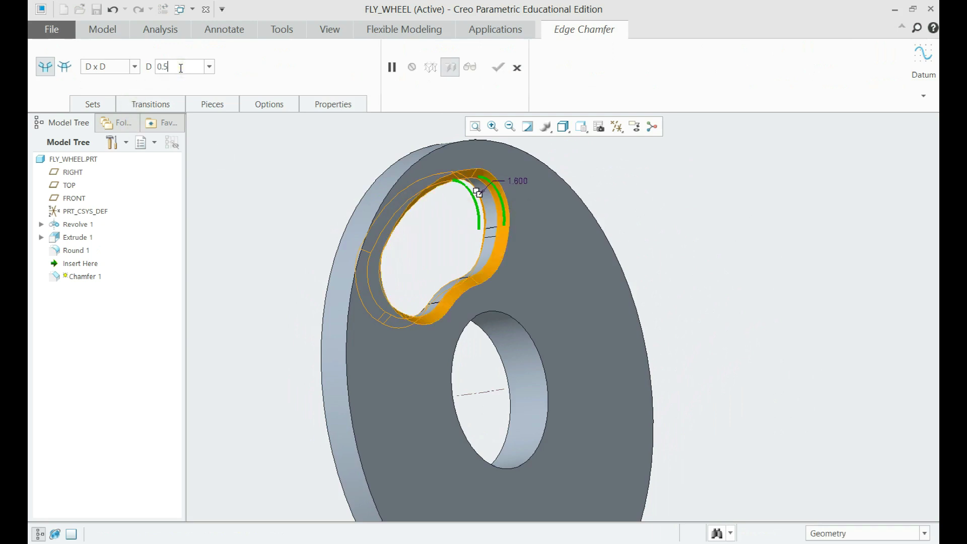
{"action": "type", "text": "5"}
{"action": "key", "text": "Return"}
{"action": "middle_click_drag", "start_coordinate": [457, 227], "coordinate": [526, 224]}
{"action": "middle_click", "coordinate": [523, 224]}
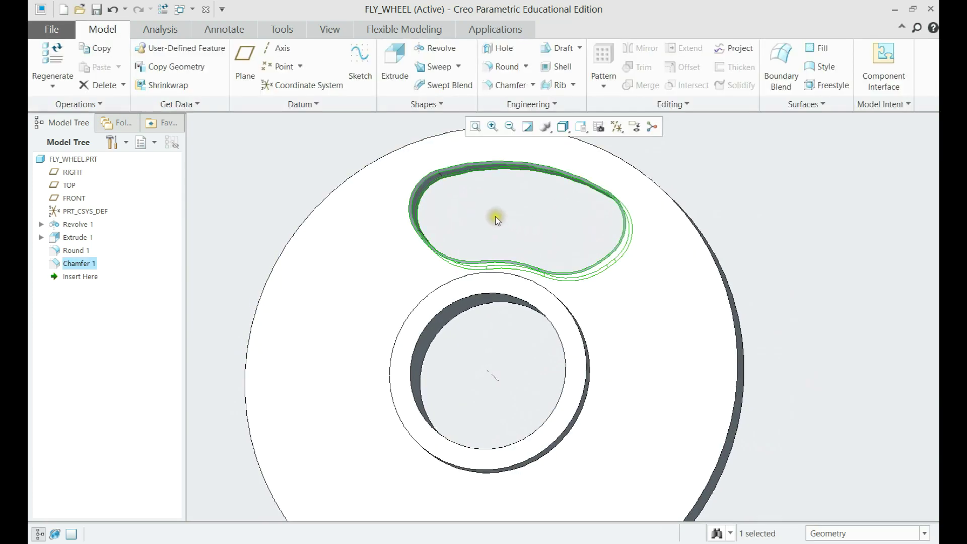
Step: Group the slot's extrude, round and chamfer features and rename the group CUT
{"action": "left_click", "coordinate": [78, 237]}
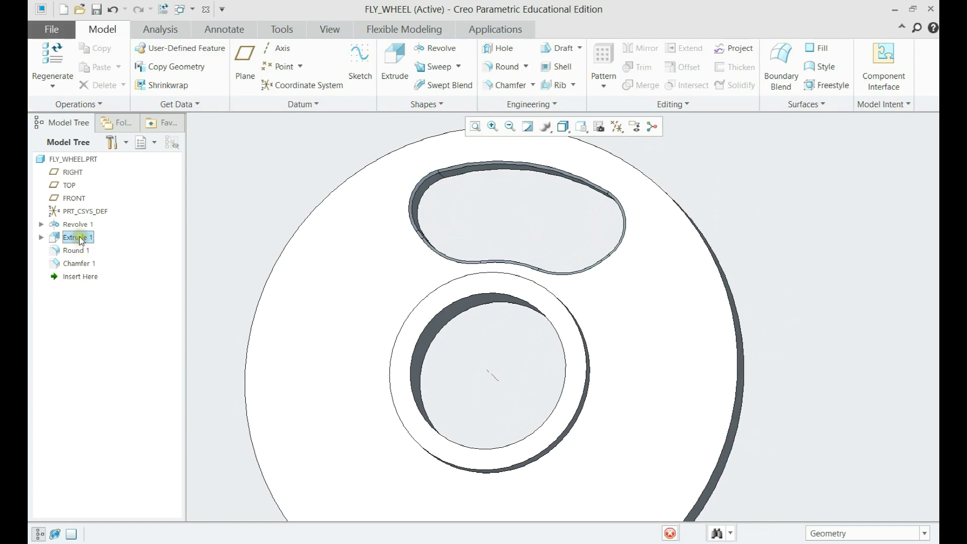
{"action": "left_click", "coordinate": [73, 261], "text": "shift"}
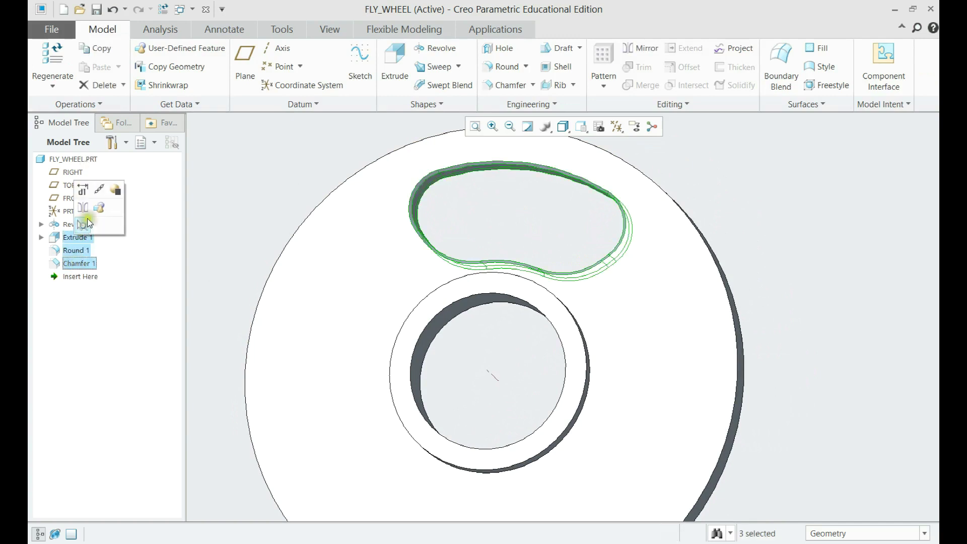
{"action": "left_click", "coordinate": [101, 206]}
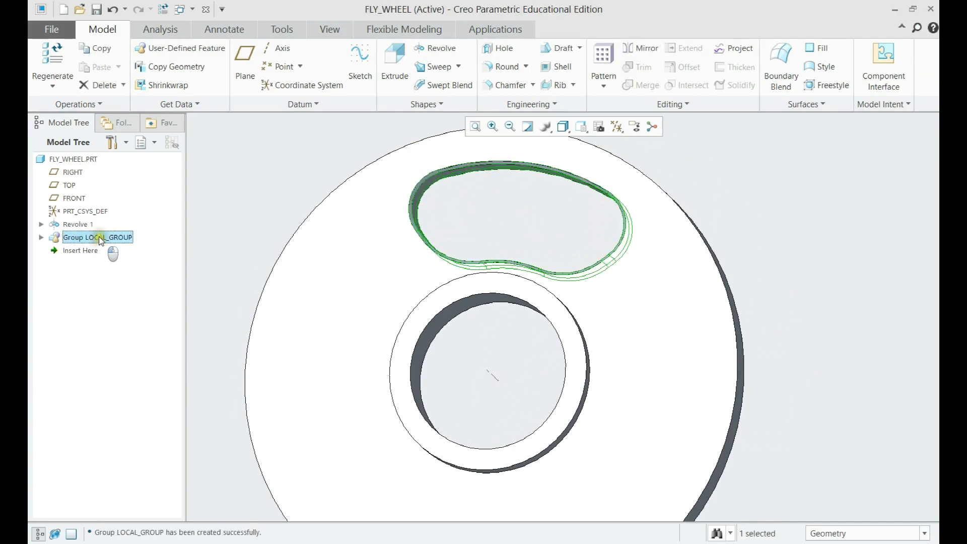
{"action": "double_click", "coordinate": [98, 237]}
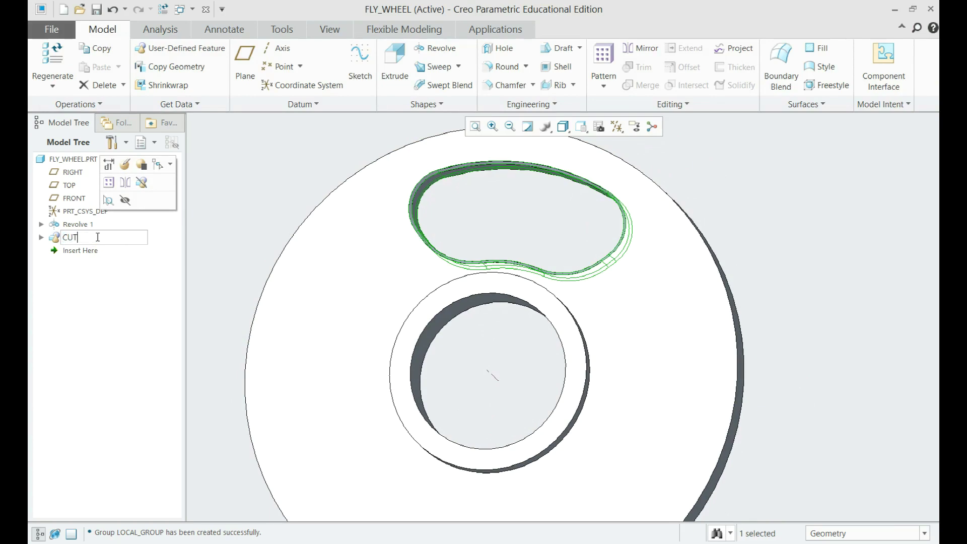
{"action": "left_click", "coordinate": [246, 216]}
{"action": "mouse_move", "coordinate": [246, 216]}
{"action": "middle_mouse_down"}
{"action": "mouse_move", "coordinate": [438, 244]}
{"action": "mouse_move", "coordinate": [416, 255]}
{"action": "mouse_move", "coordinate": [479, 275]}
{"action": "mouse_move", "coordinate": [460, 296]}
{"action": "mouse_move", "coordinate": [525, 262]}
{"action": "mouse_move", "coordinate": [509, 274]}
{"action": "middle_mouse_up"}
Step: Pattern the CUT group about the disc's central axis with 4 members spaced evenly at 90°
{"action": "left_click", "coordinate": [78, 238]}
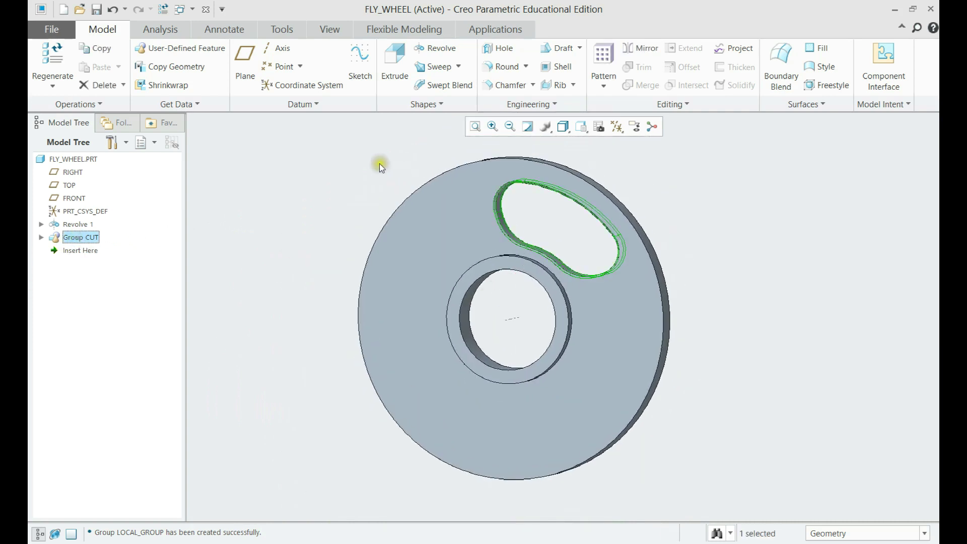
{"action": "left_click", "coordinate": [604, 66]}
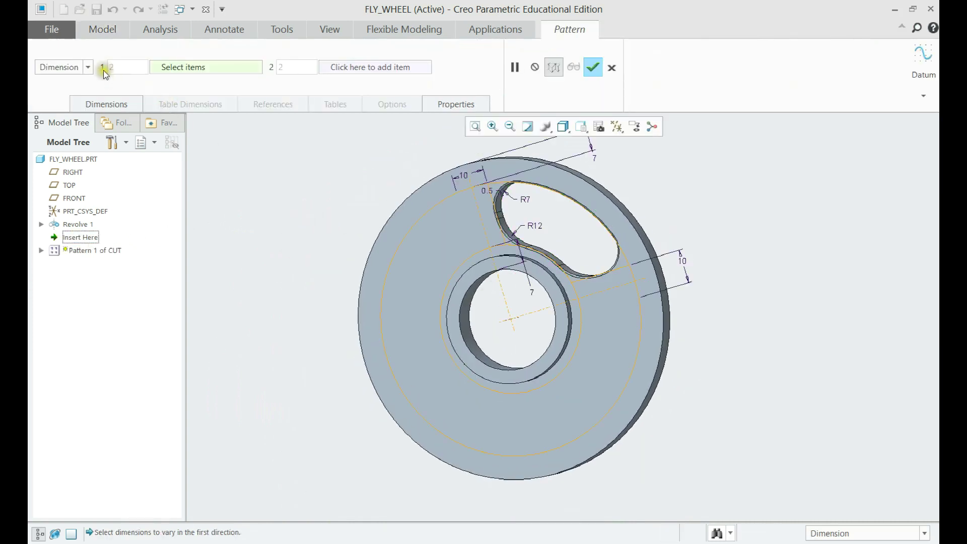
{"action": "left_click", "coordinate": [74, 67]}
{"action": "left_click", "coordinate": [57, 106]}
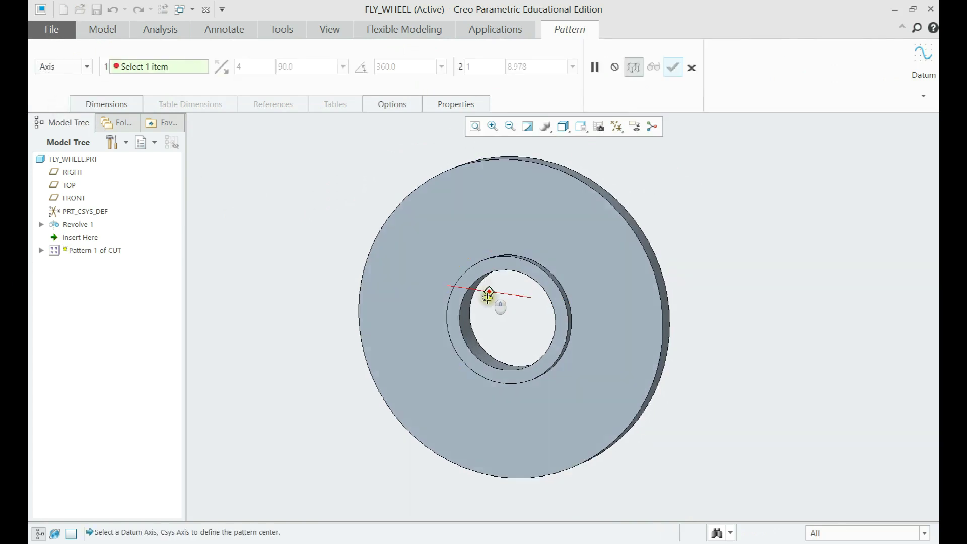
{"action": "left_click", "coordinate": [510, 316]}
{"action": "middle_click_drag", "start_coordinate": [509, 315], "coordinate": [463, 216]}
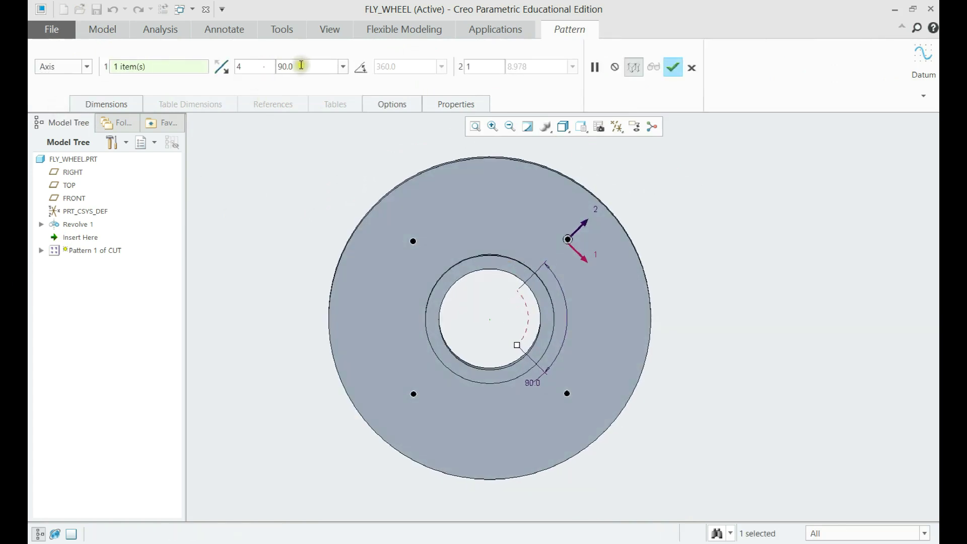
{"action": "left_click", "coordinate": [361, 67]}
{"action": "left_click", "coordinate": [667, 72]}
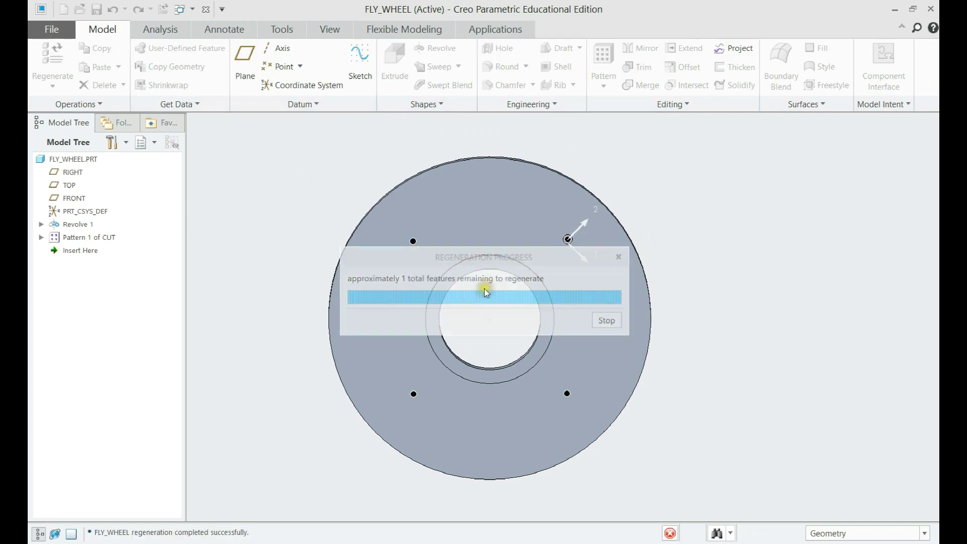
Step: Chamfer the edges of the disc's outer rim and of the central bore with a D x D chamfer of 0.5 mm
{"action": "scroll", "coordinate": [475, 295], "scroll_direction": "down", "scroll_amount": 2}
{"action": "left_click", "coordinate": [473, 295]}
{"action": "scroll", "coordinate": [473, 294], "scroll_direction": "up", "scroll_amount": 4}
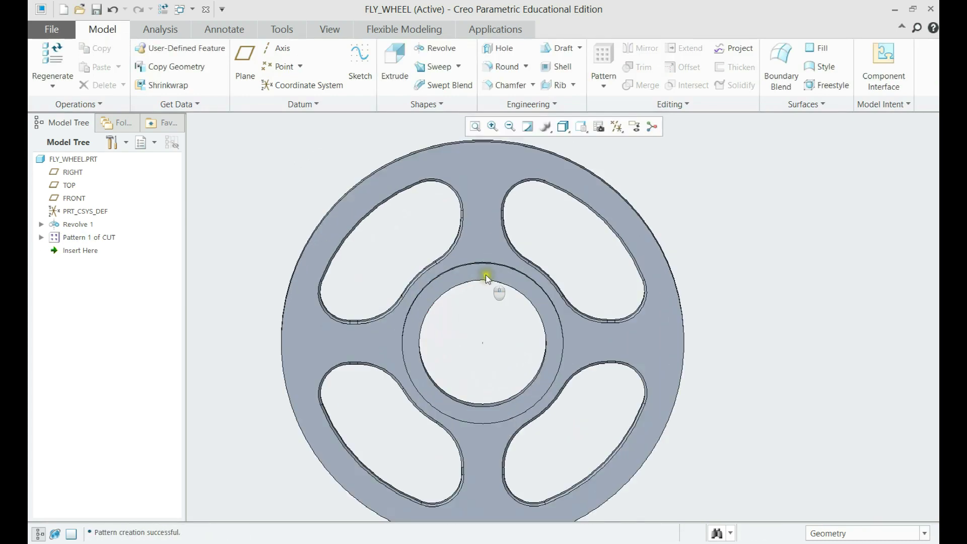
{"action": "scroll", "coordinate": [492, 259], "scroll_direction": "down", "scroll_amount": 3}
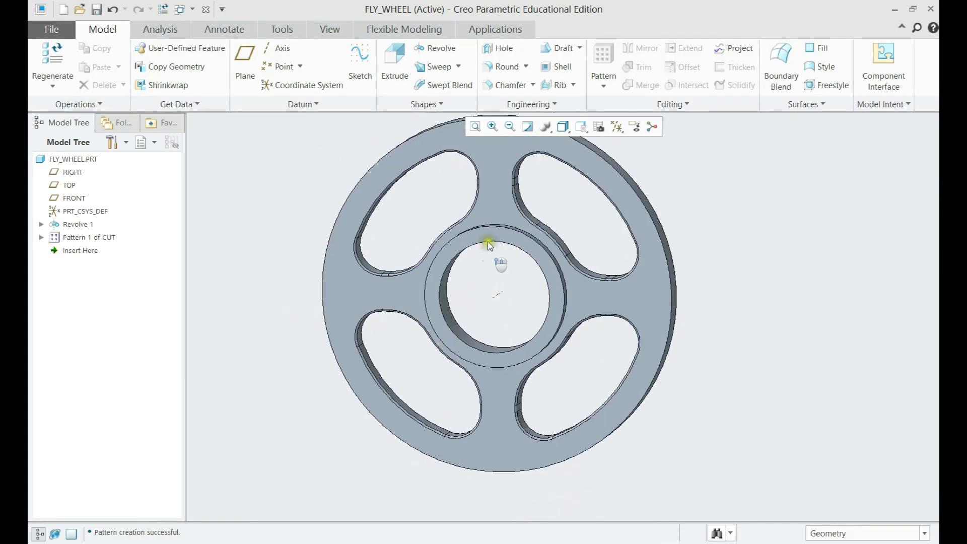
{"action": "middle_click_drag", "start_coordinate": [493, 244], "coordinate": [471, 259]}
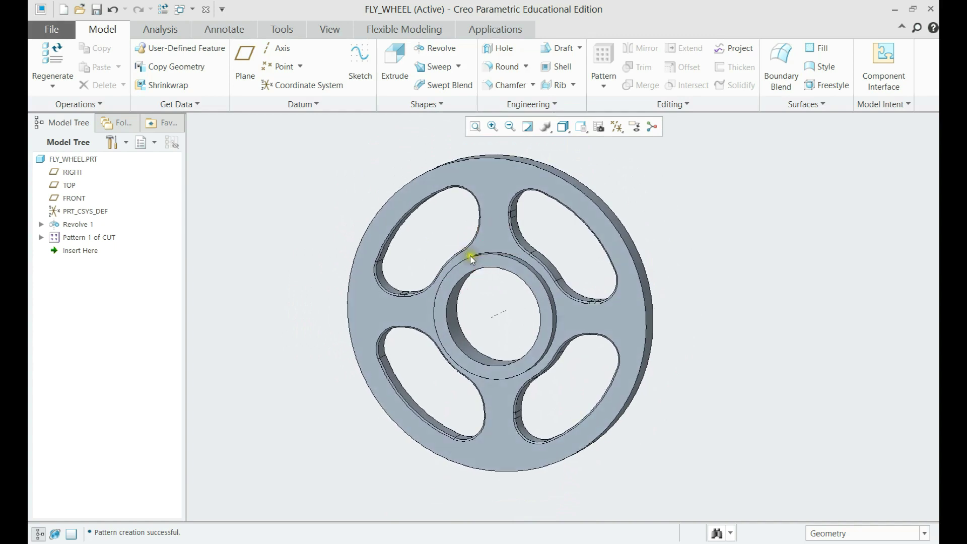
{"action": "left_click", "coordinate": [504, 85]}
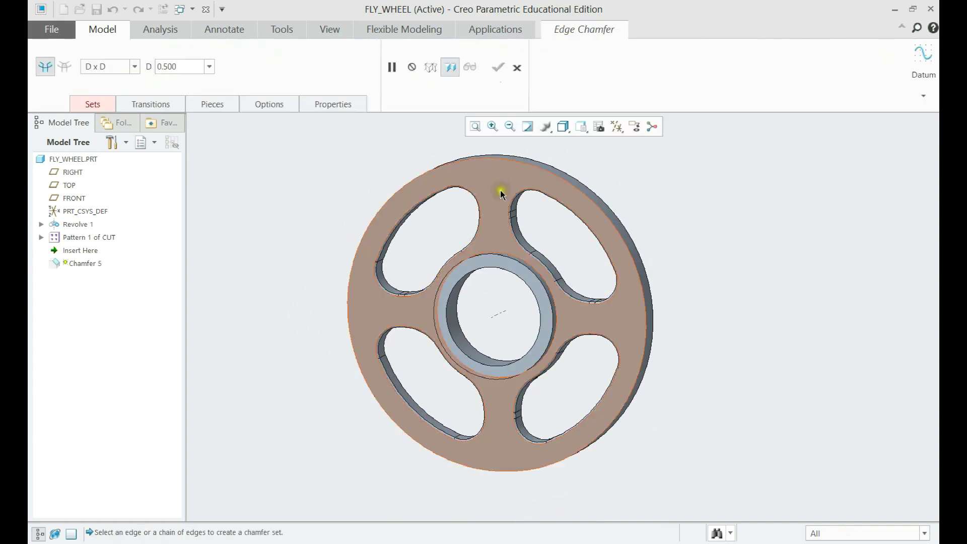
{"action": "left_click", "coordinate": [497, 158]}
{"action": "scroll", "coordinate": [528, 158], "scroll_direction": "up", "scroll_amount": 2}
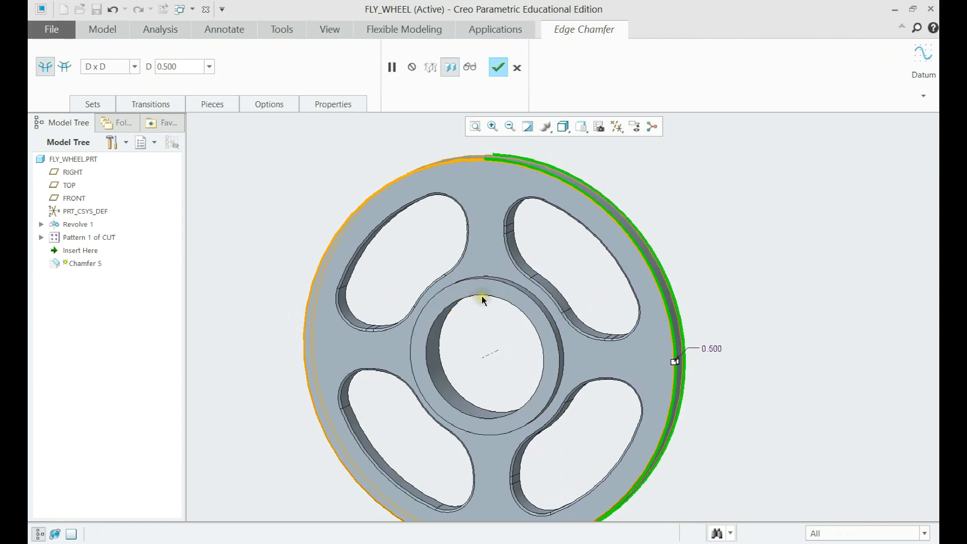
{"action": "middle_click_drag", "start_coordinate": [483, 298], "coordinate": [546, 315]}
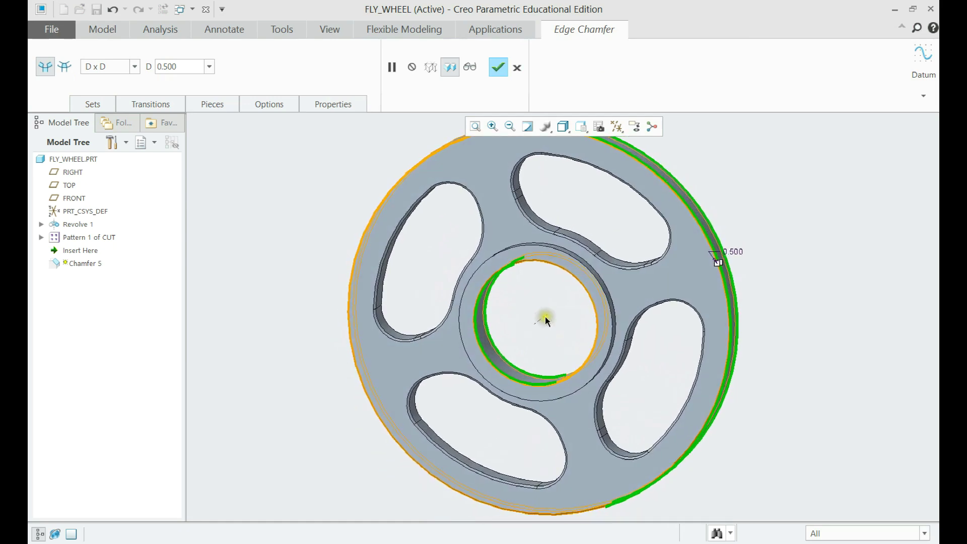
{"action": "middle_click", "coordinate": [552, 319]}
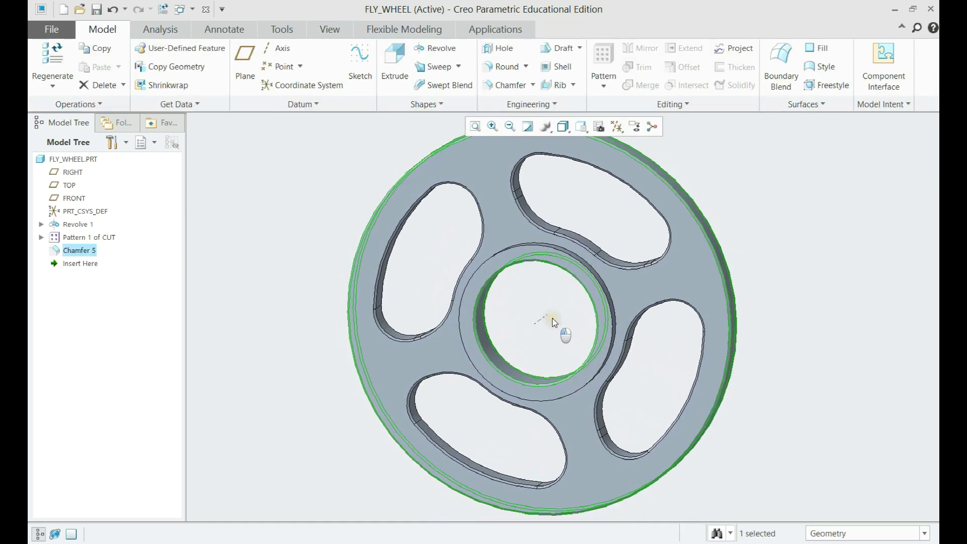
Step: Round the circular edge where the hub step meets the disc face with a 3 mm radius
{"action": "middle_click_drag", "start_coordinate": [555, 313], "coordinate": [561, 324]}
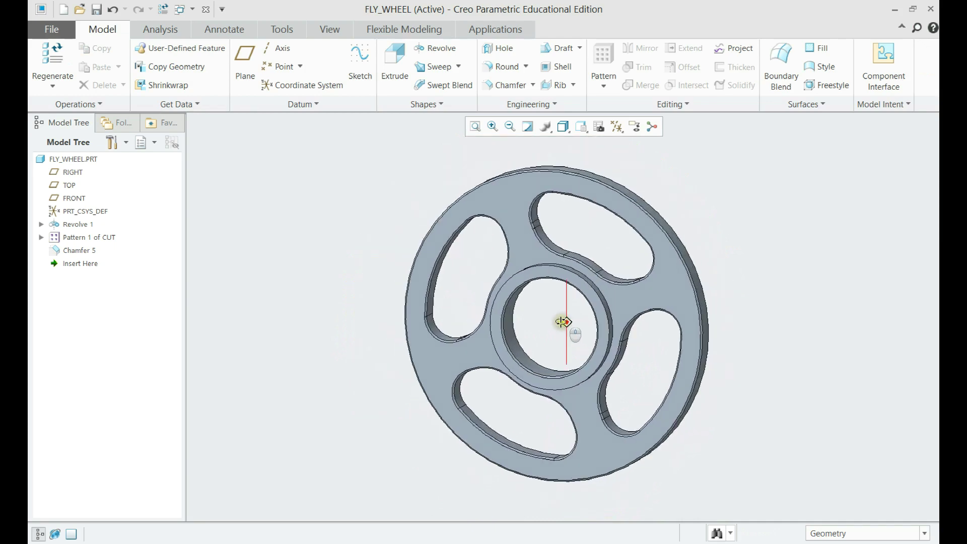
{"action": "left_click", "coordinate": [497, 69]}
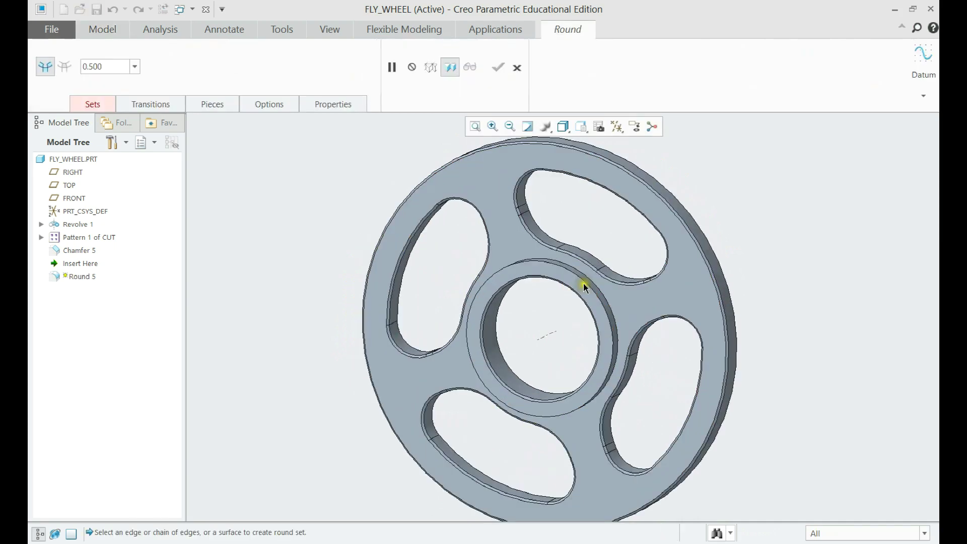
{"action": "scroll", "coordinate": [583, 281], "scroll_direction": "down", "scroll_amount": 3}
{"action": "left_click", "coordinate": [598, 284]}
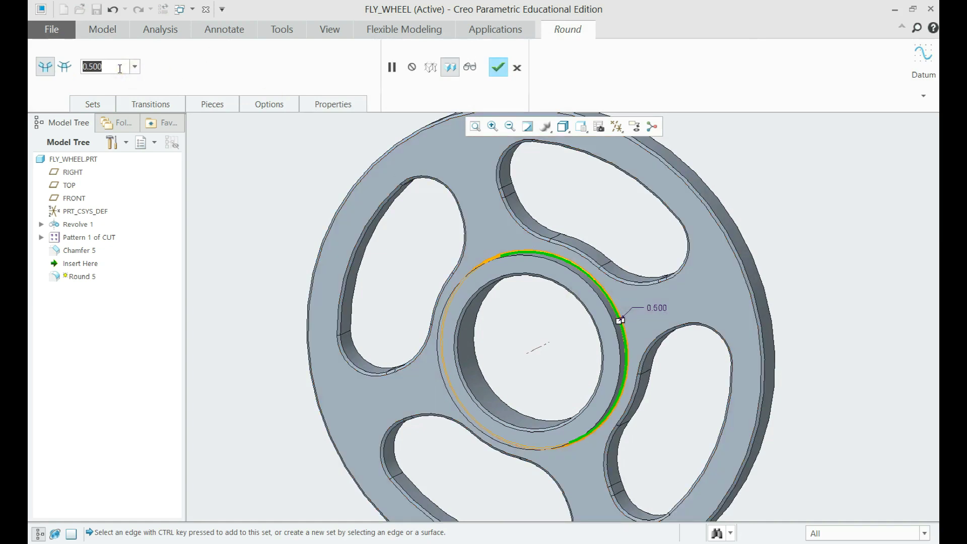
{"action": "type", "text": "3"}
{"action": "key", "text": "Return"}
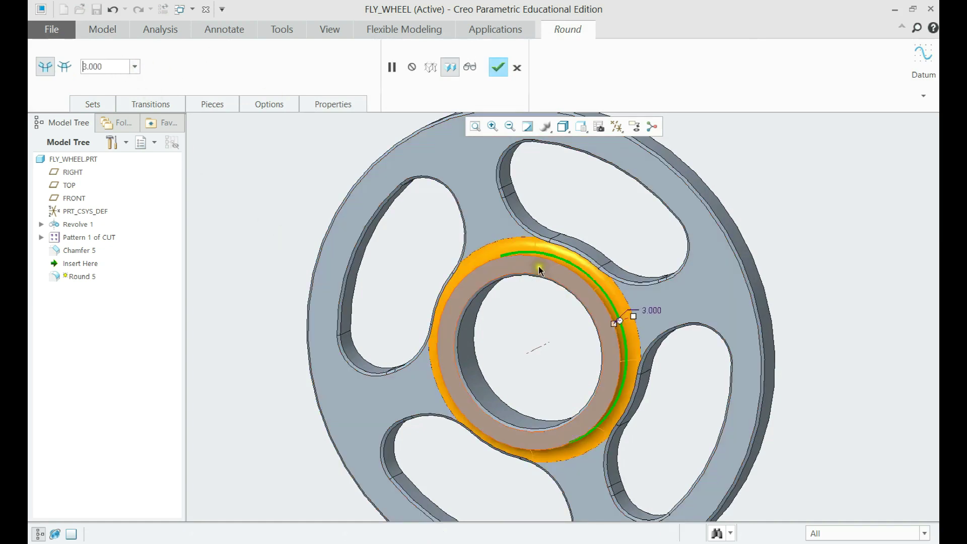
{"action": "scroll", "coordinate": [280, 223], "scroll_direction": "up", "scroll_amount": 2}
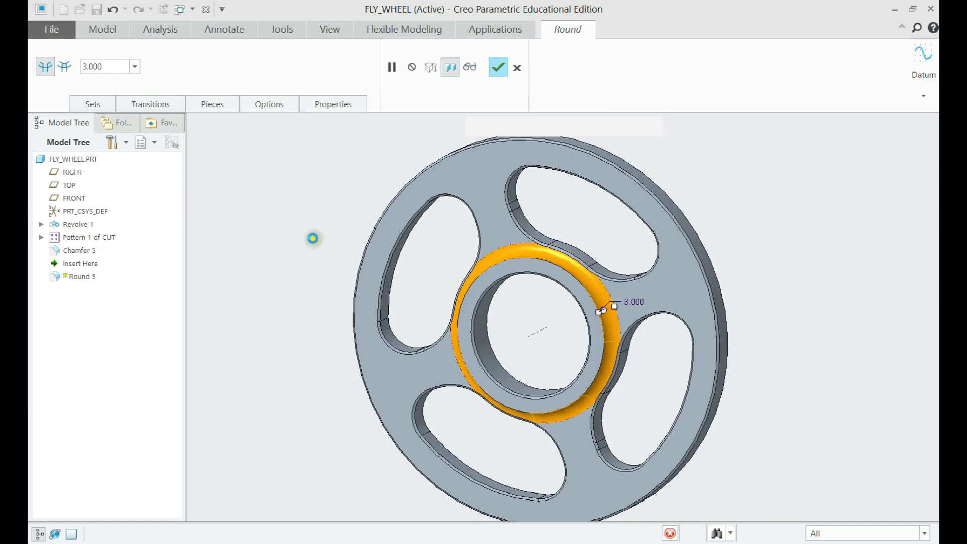
{"action": "middle_click", "coordinate": [315, 231]}
{"action": "mouse_move", "coordinate": [435, 286]}
{"action": "middle_mouse_down"}
{"action": "mouse_move", "coordinate": [530, 286]}
{"action": "mouse_move", "coordinate": [550, 317]}
{"action": "mouse_move", "coordinate": [526, 297]}
{"action": "middle_mouse_up"}
{"action": "scroll", "coordinate": [527, 295], "scroll_direction": "down", "scroll_amount": 2}
{"action": "scroll", "coordinate": [534, 314], "scroll_direction": "up", "scroll_amount": 2}
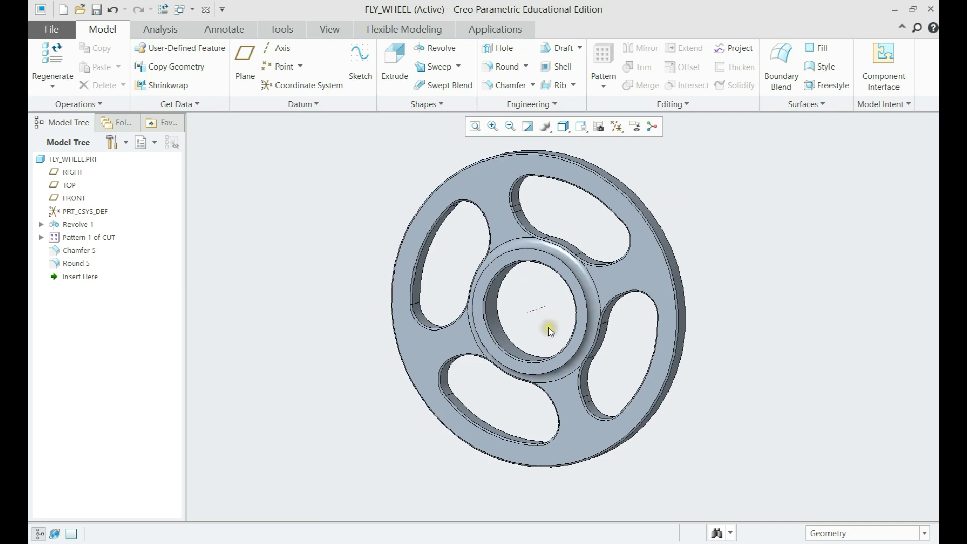
{"action": "middle_click_drag", "start_coordinate": [578, 285], "coordinate": [555, 302]}
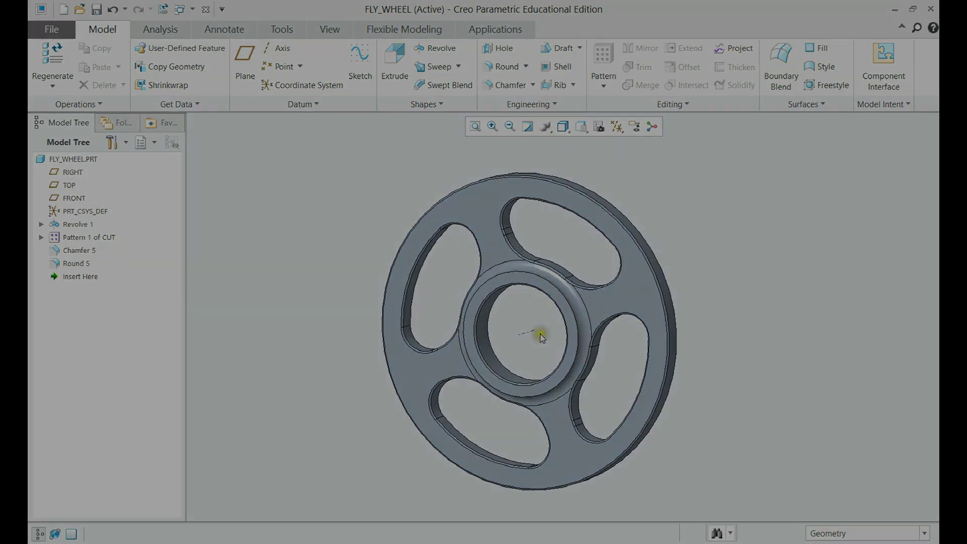